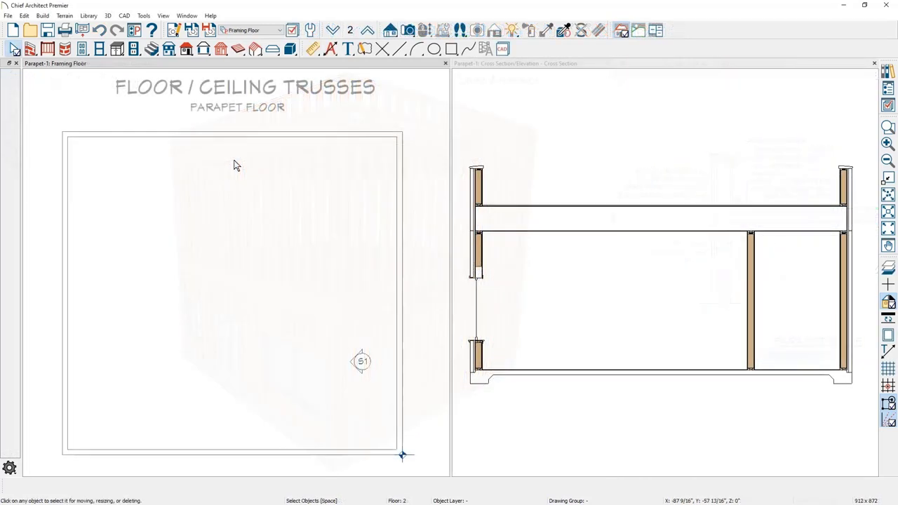
# - Review the parapet room's floor structure layers, then close both specification dialogs unchanged
pyautogui.click(233, 165)
pyautogui.doubleClick(233, 165)
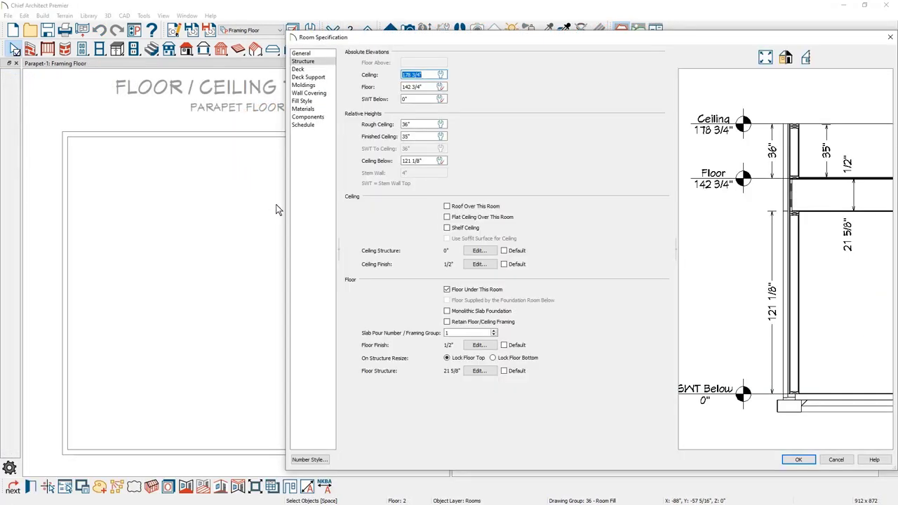
pyautogui.click(478, 370)
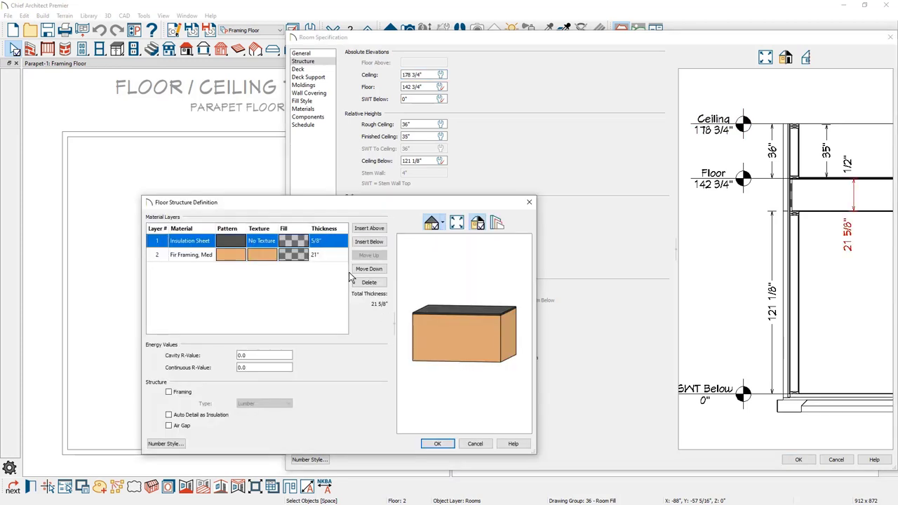
pyautogui.click(475, 445)
pyautogui.press('Escape')
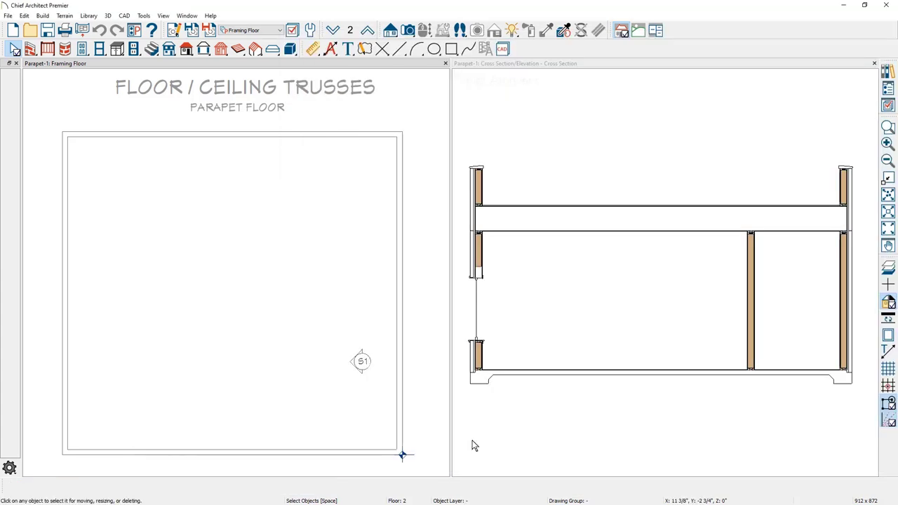
# - On Floor 1, draw a single floor truss from the top wall to the bottom wall
pyautogui.click(333, 31)
pyautogui.click(240, 50)
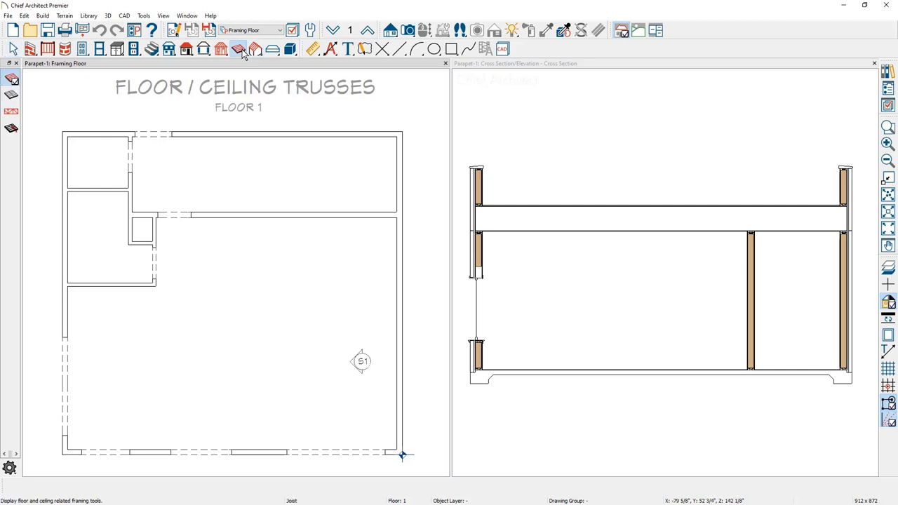
pyautogui.click(10, 112)
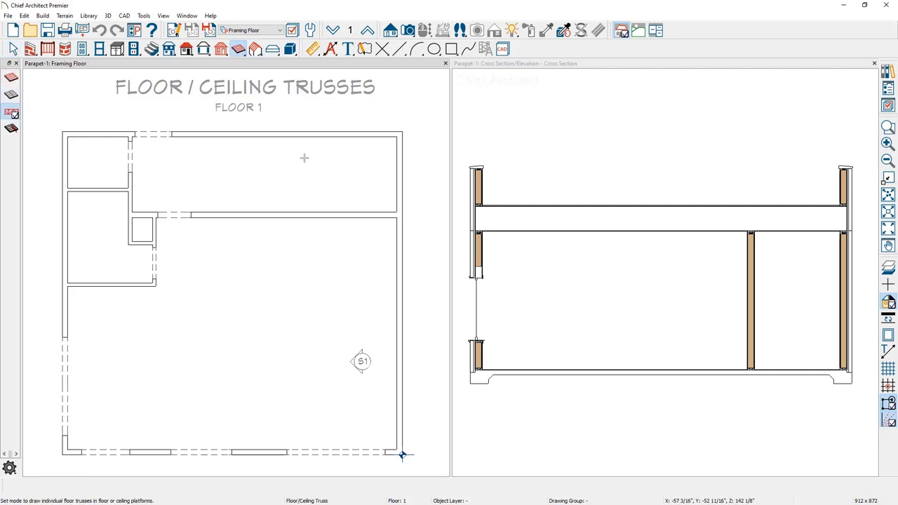
pyautogui.moveTo(351, 133)
pyautogui.mouseDown()
pyautogui.moveTo(337, 231)
pyautogui.moveTo(339, 406)
pyautogui.moveTo(351, 462)
pyautogui.mouseUp()
pyautogui.press('space')
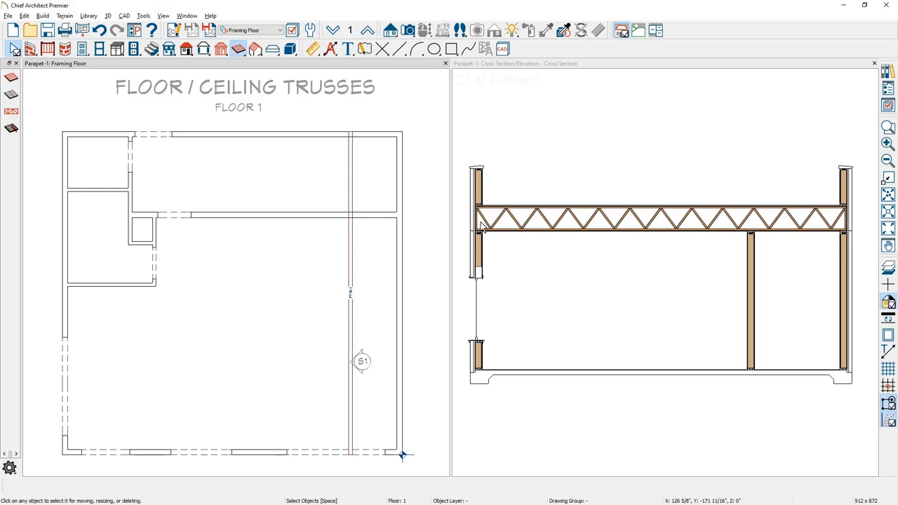
pyautogui.click(311, 31)
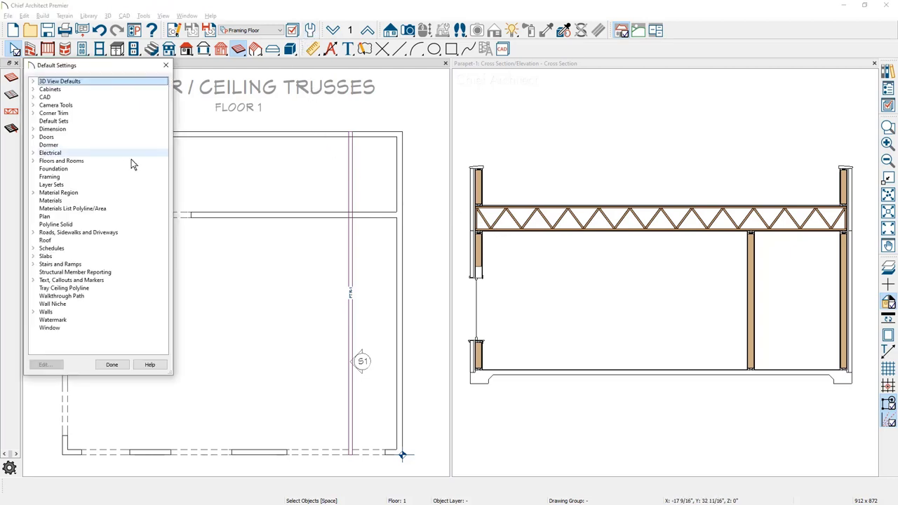
pyautogui.click(84, 179)
pyautogui.doubleClick(84, 178)
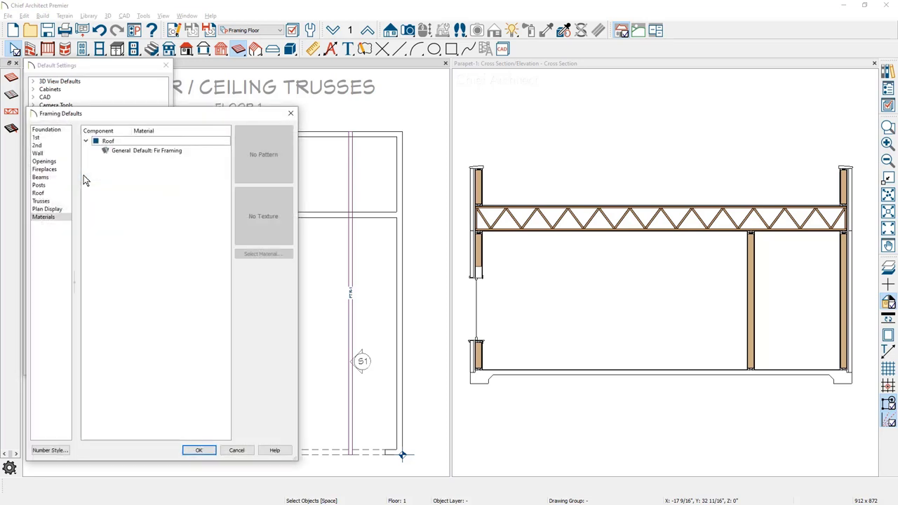
pyautogui.click(56, 201)
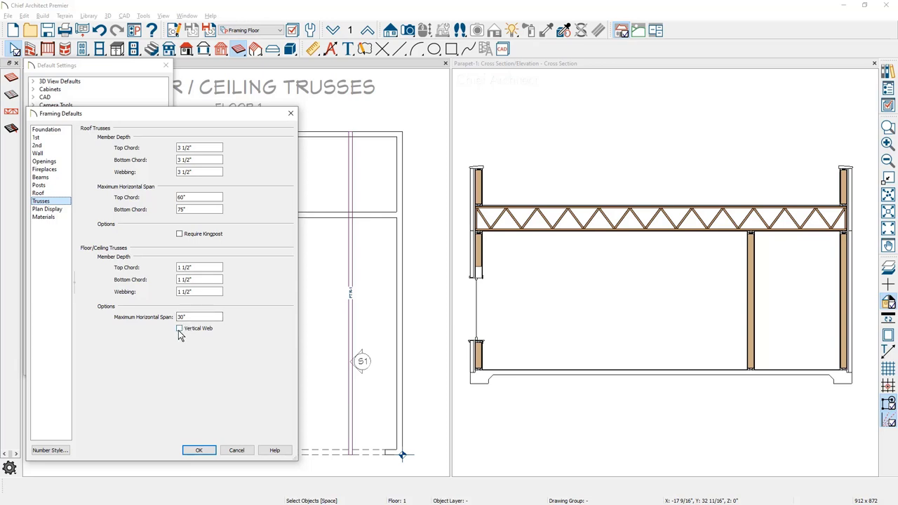
pyautogui.click(236, 450)
pyautogui.click(120, 364)
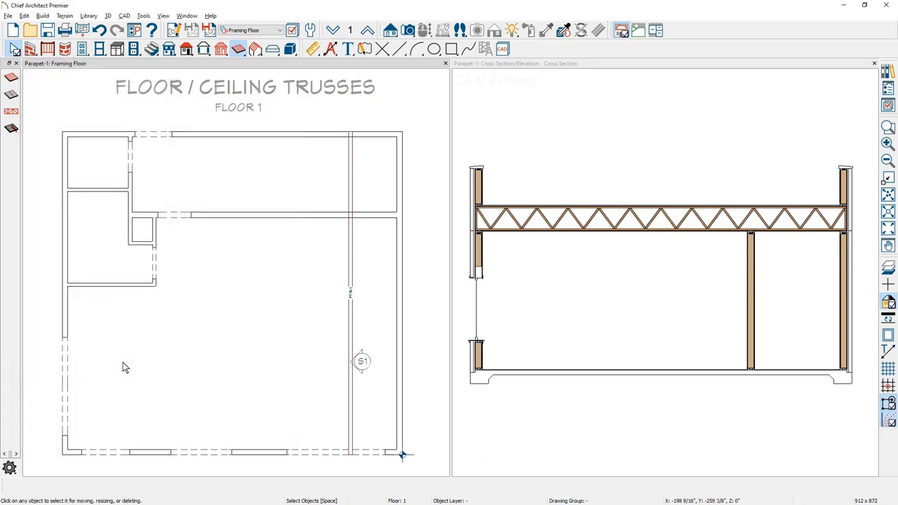
pyautogui.doubleClick(352, 318)
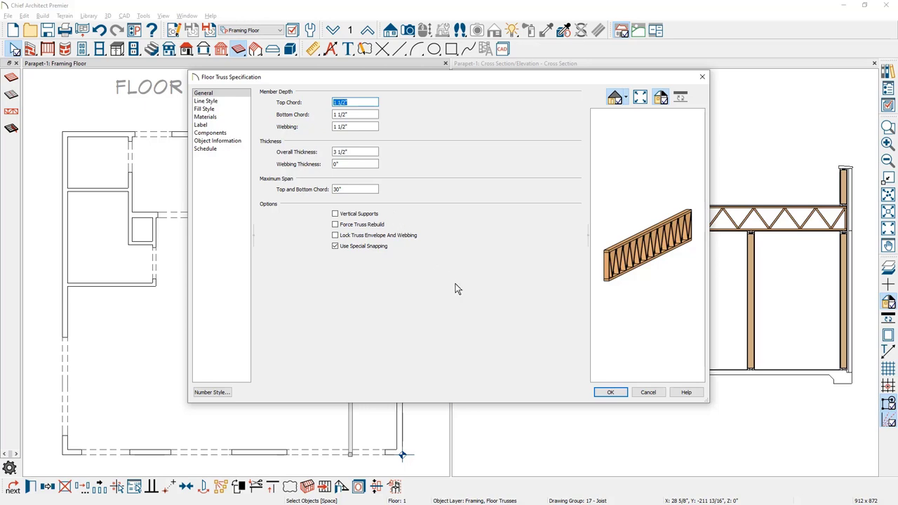
pyautogui.click(611, 392)
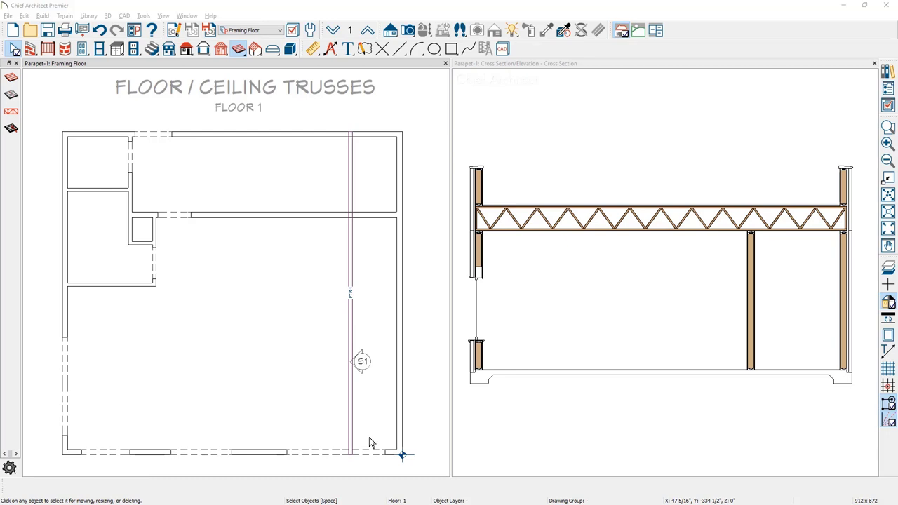
# - Reposition the truss's bottom end numerically to Y 1.125
pyautogui.click(352, 456)
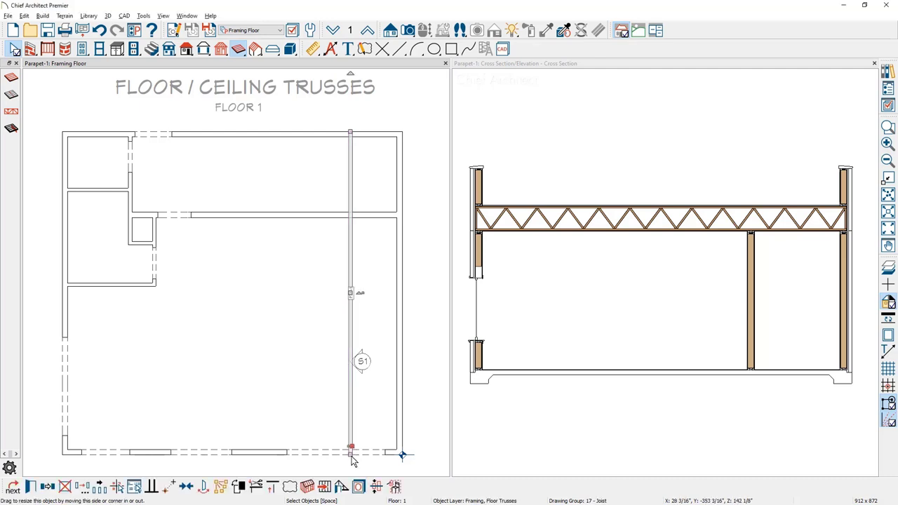
pyautogui.moveTo(352, 456); pyautogui.dragTo(351, 454)
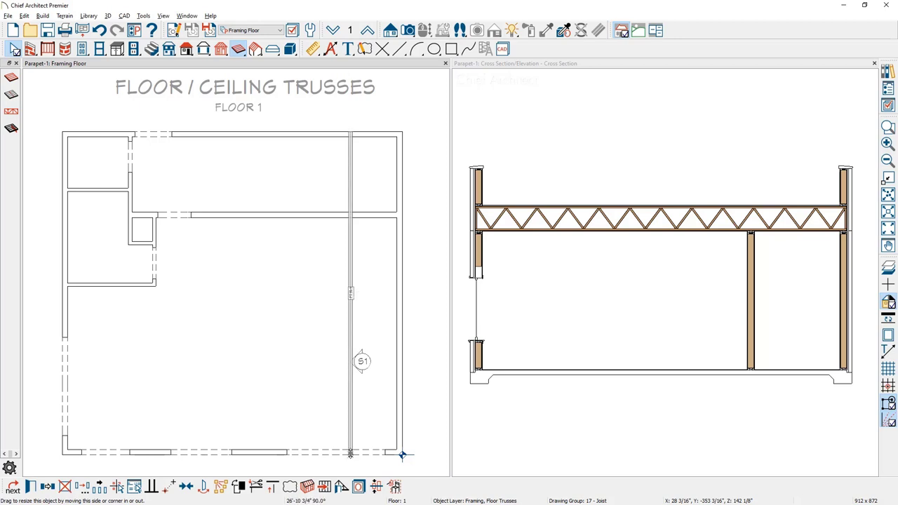
pyautogui.press('Tab')
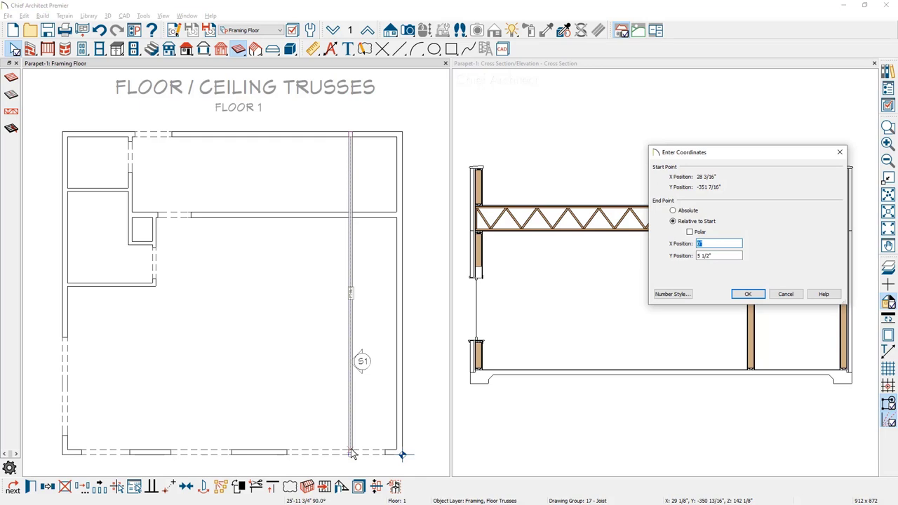
pyautogui.press('Tab')
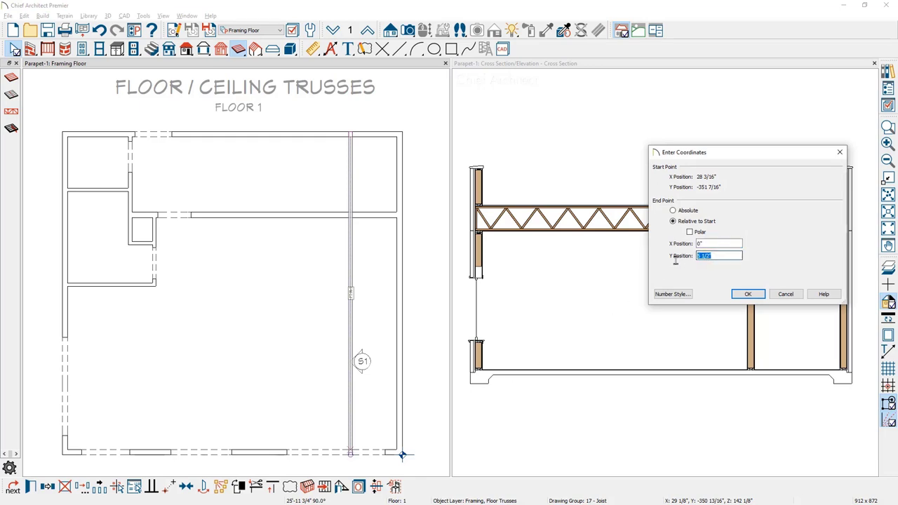
pyautogui.write('1.125')
pyautogui.click(748, 294)
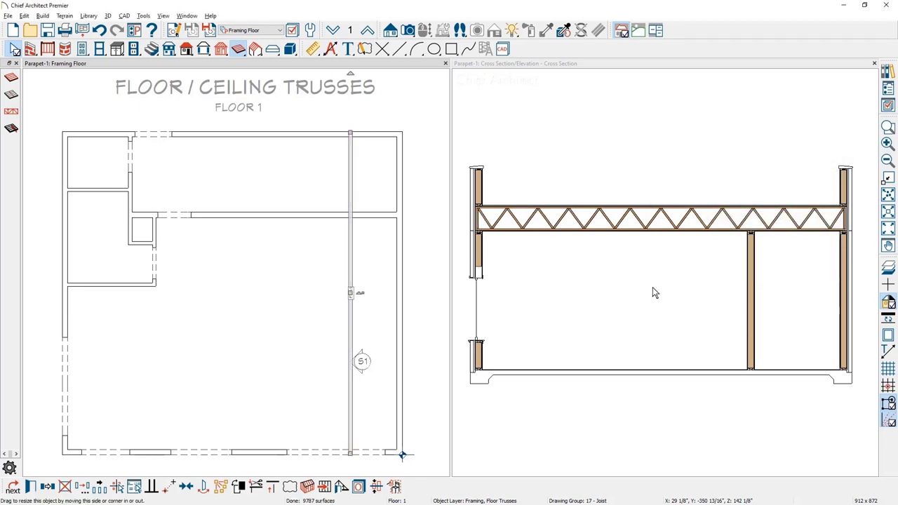
# - Move the truss to the right wall and multiple-copy it leftward across Floor 1
pyautogui.scroll(4, 465, 219)
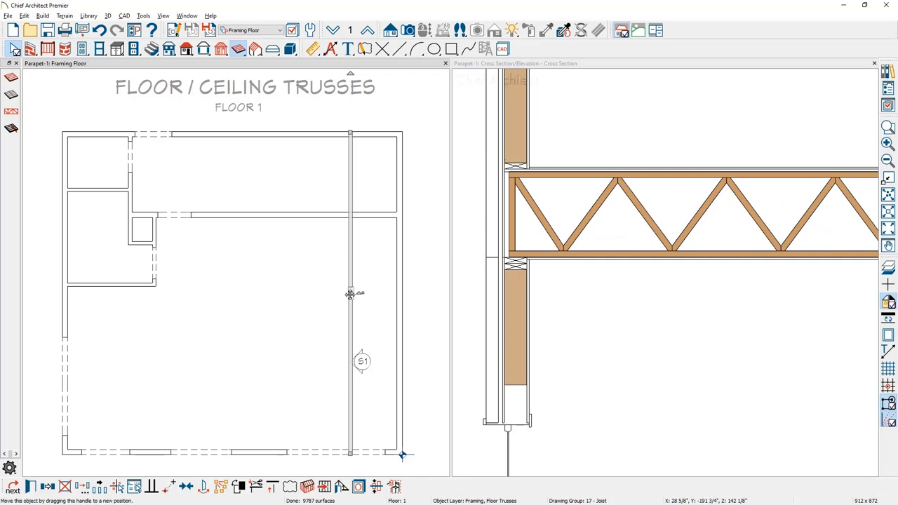
pyautogui.moveTo(352, 294); pyautogui.dragTo(401, 294)
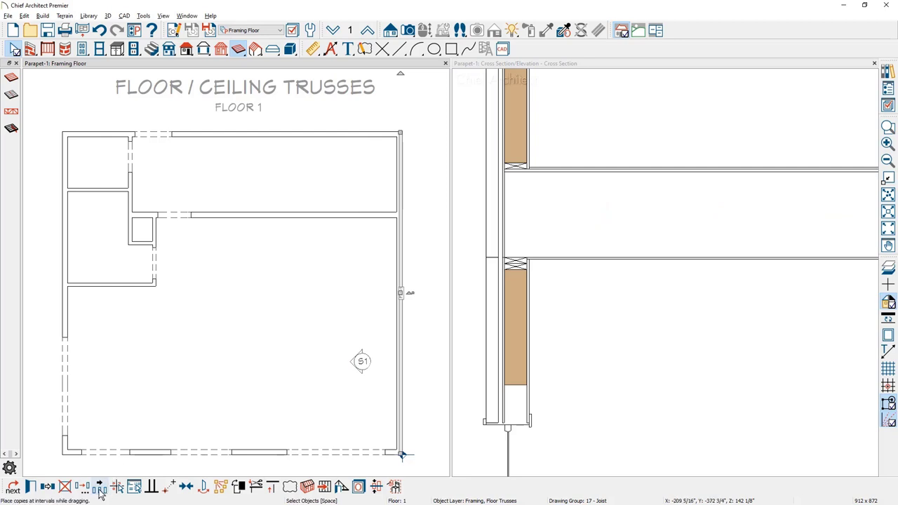
pyautogui.press('Escape')
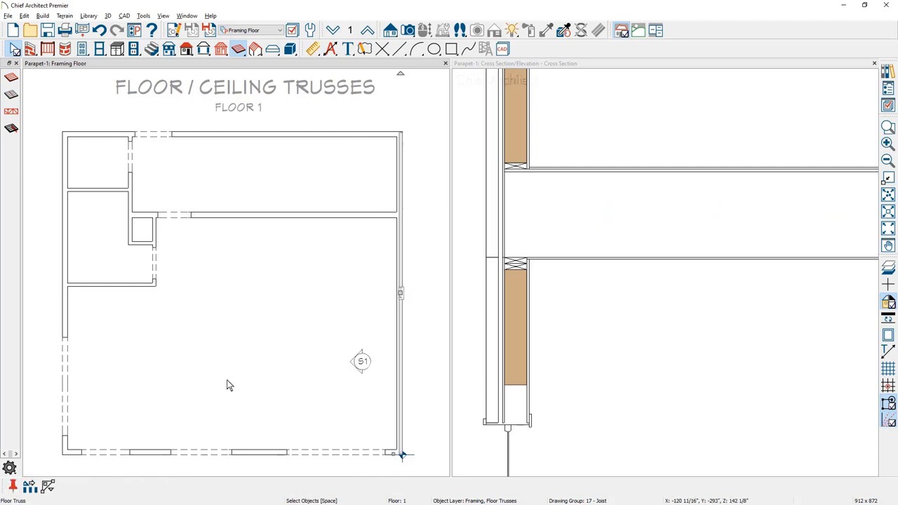
pyautogui.moveTo(400, 294); pyautogui.dragTo(63, 283)
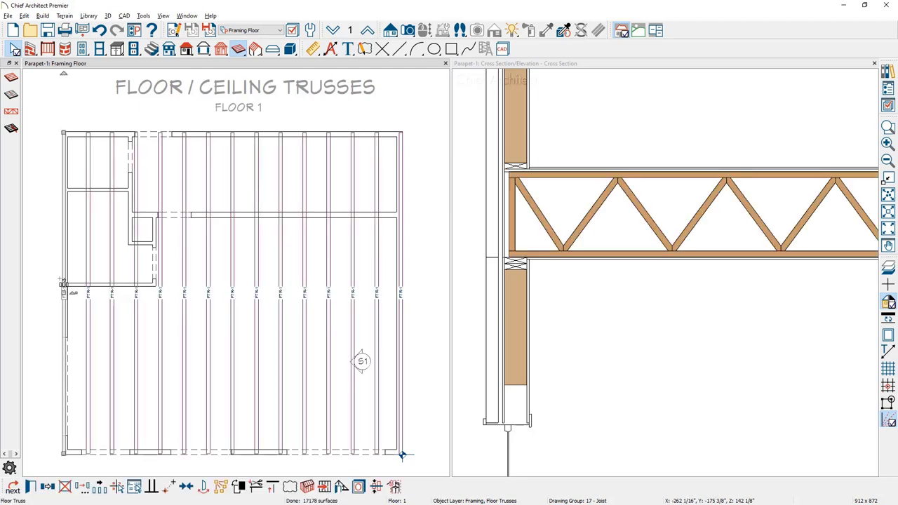
pyautogui.press('Escape')
# - Open a Perspective Framing Overview camera and orbit slightly to see the Floor 1 trusses
pyautogui.click(408, 30)
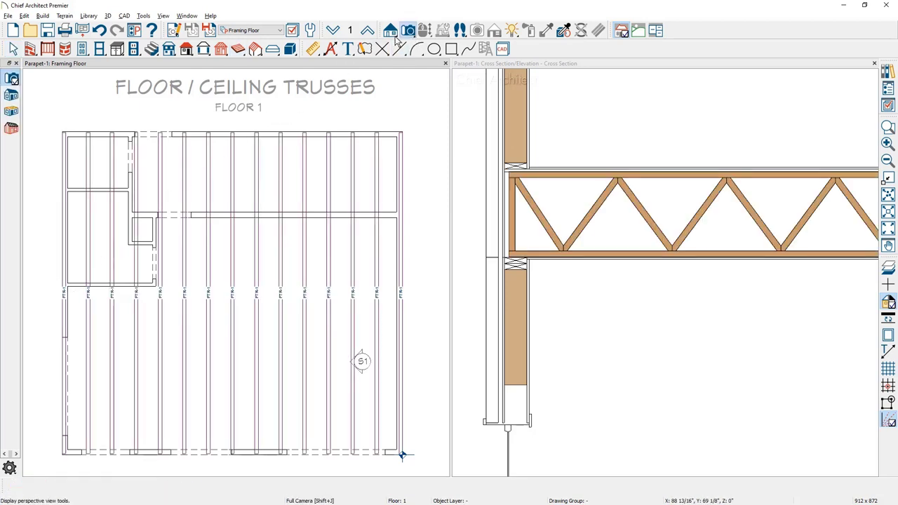
pyautogui.click(12, 129)
pyautogui.moveTo(167, 274); pyautogui.dragTo(214, 282)
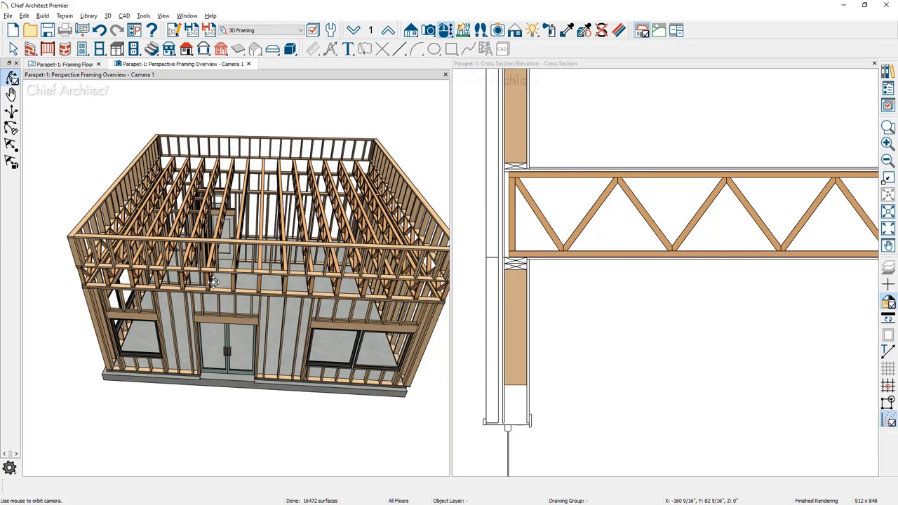
# - From the parapet floor plan, insert a new 2nd floor derived from the 1st floor
pyautogui.click(82, 65)
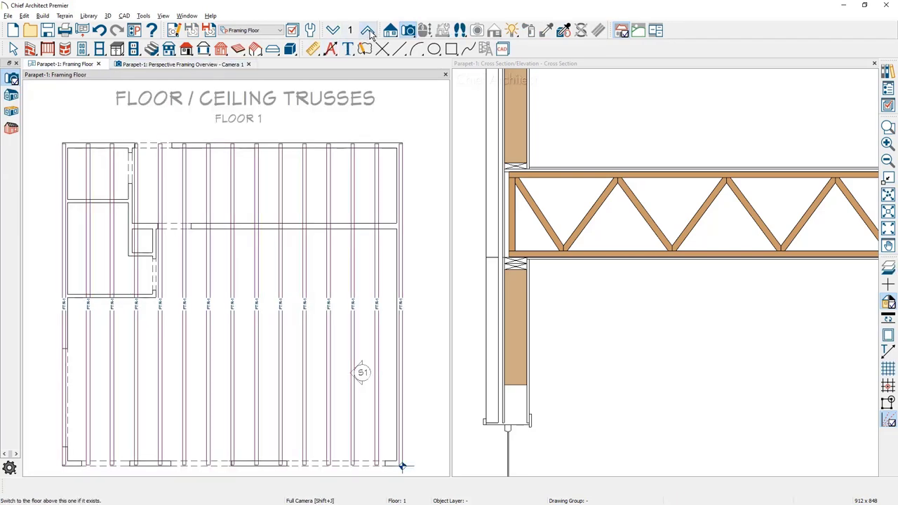
pyautogui.click(369, 32)
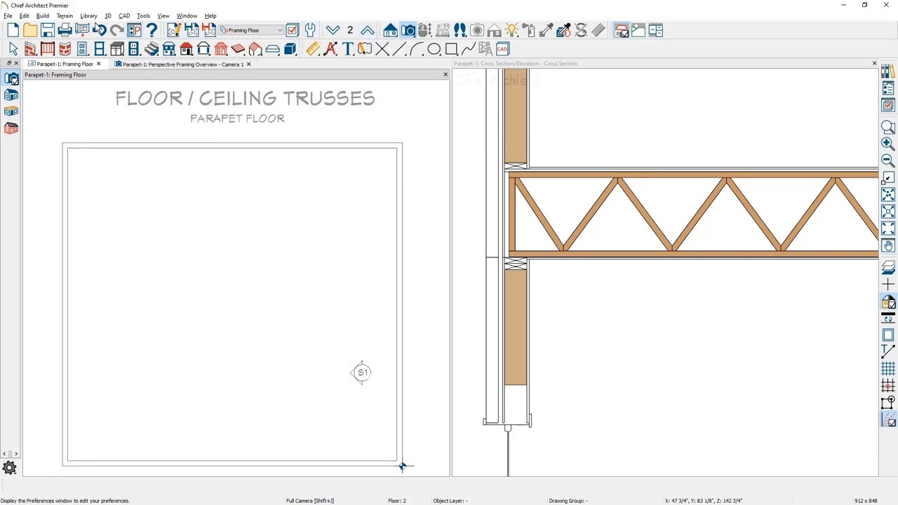
pyautogui.click(43, 16)
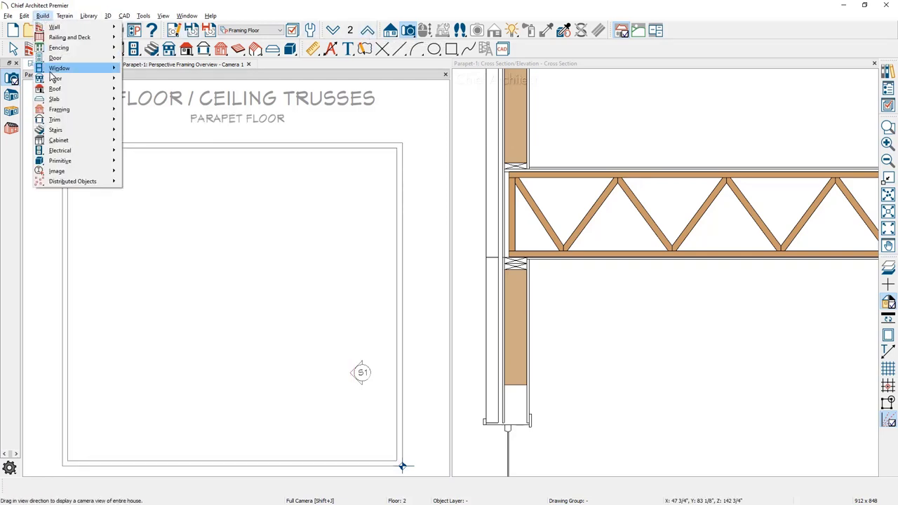
pyautogui.moveTo(56, 80)
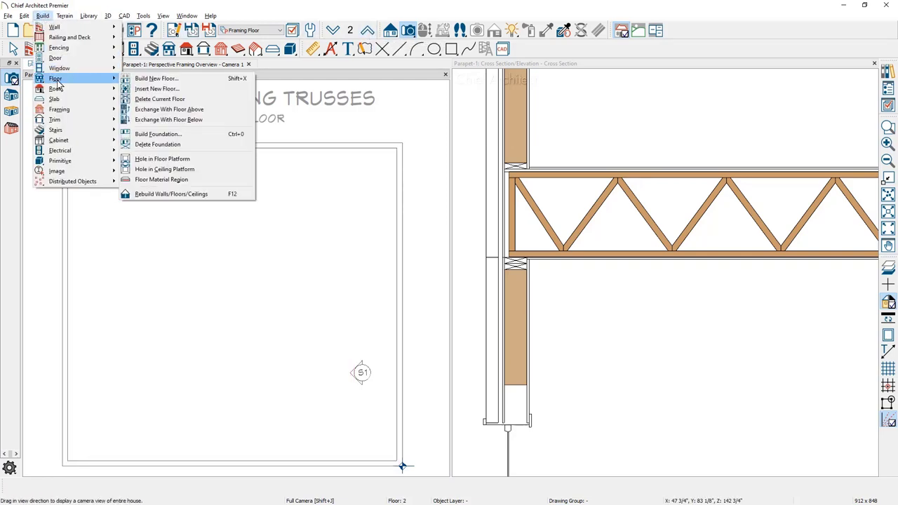
pyautogui.click(194, 94)
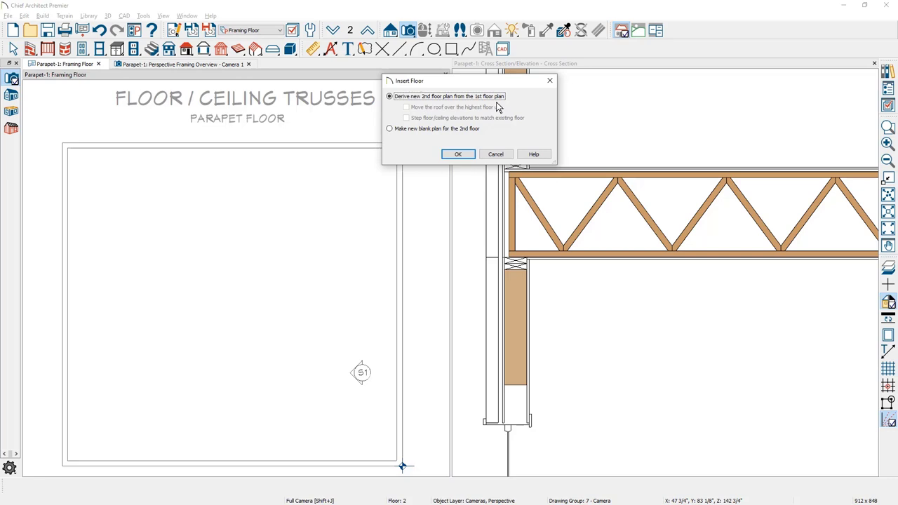
pyautogui.click(458, 153)
# - Raise the 2nd floor's rough ceiling by 24 inches and set its framing layer thickness to 21
pyautogui.click(356, 138)
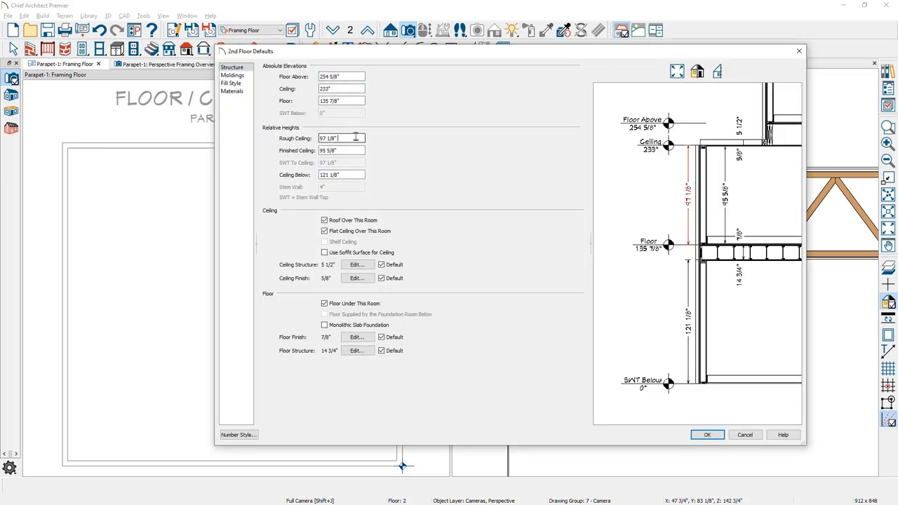
pyautogui.write('+24')
pyautogui.press('Tab')
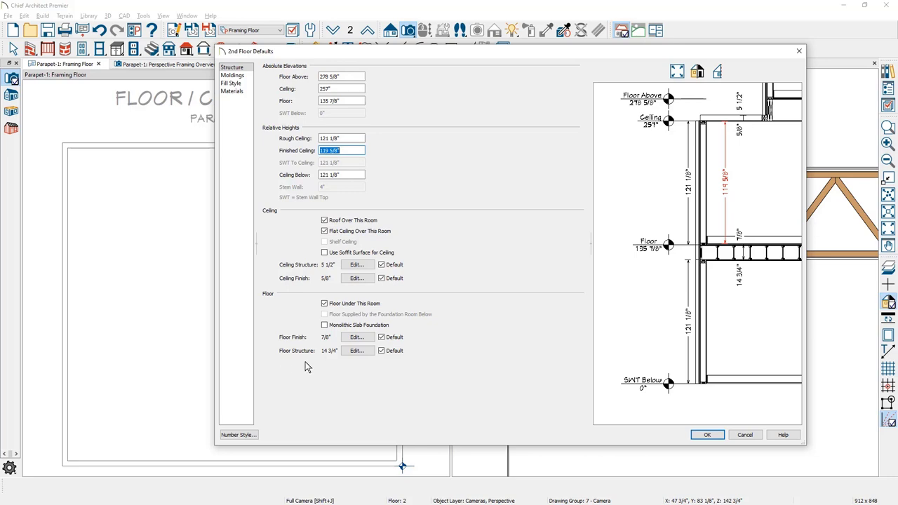
pyautogui.click(363, 352)
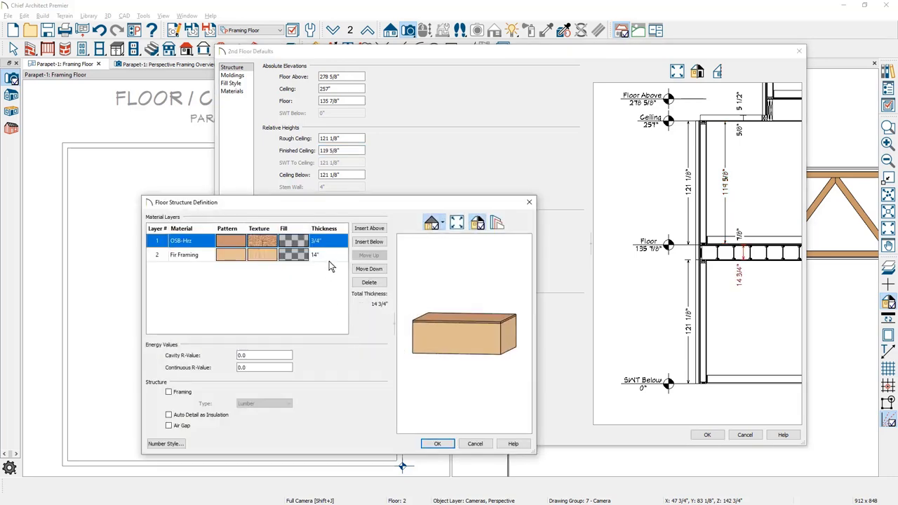
pyautogui.click(333, 258)
pyautogui.write('21')
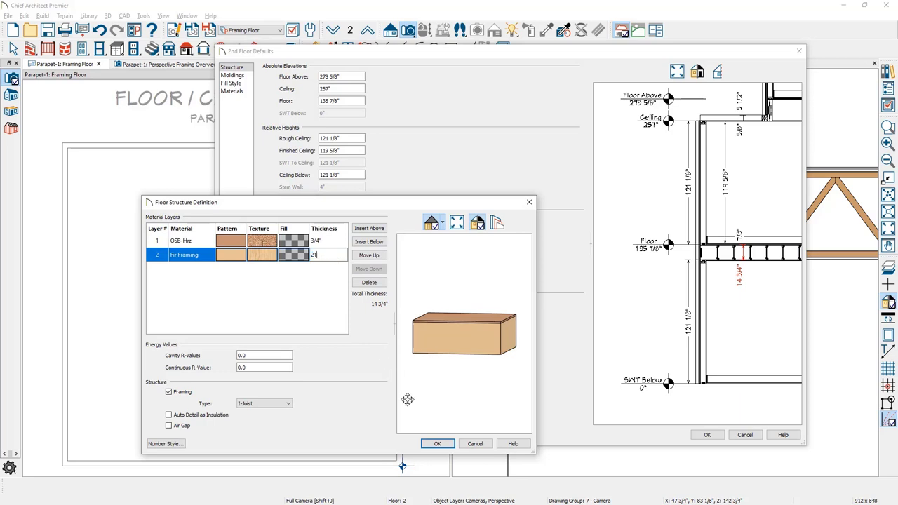
# - Accept the floor defaults, frame all three stories in the cross section, and activate the framing plan
pyautogui.click(435, 444)
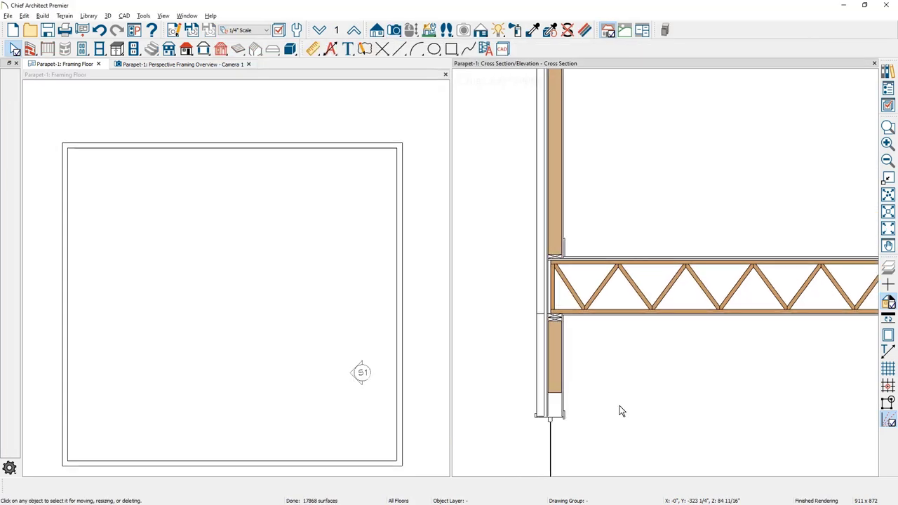
pyautogui.scroll(-5, 619, 406)
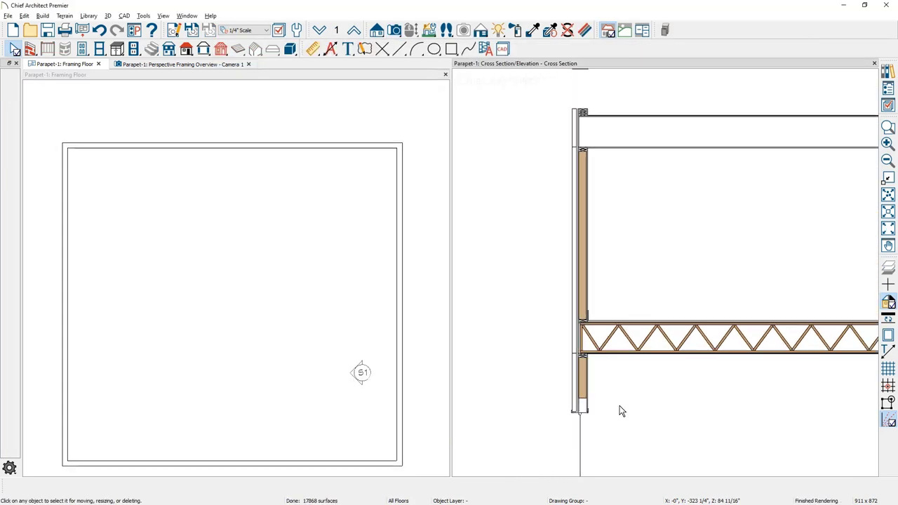
pyautogui.moveTo(620, 398); pyautogui.dragTo(517, 362, button='middle')
pyautogui.scroll(-3, 531, 357)
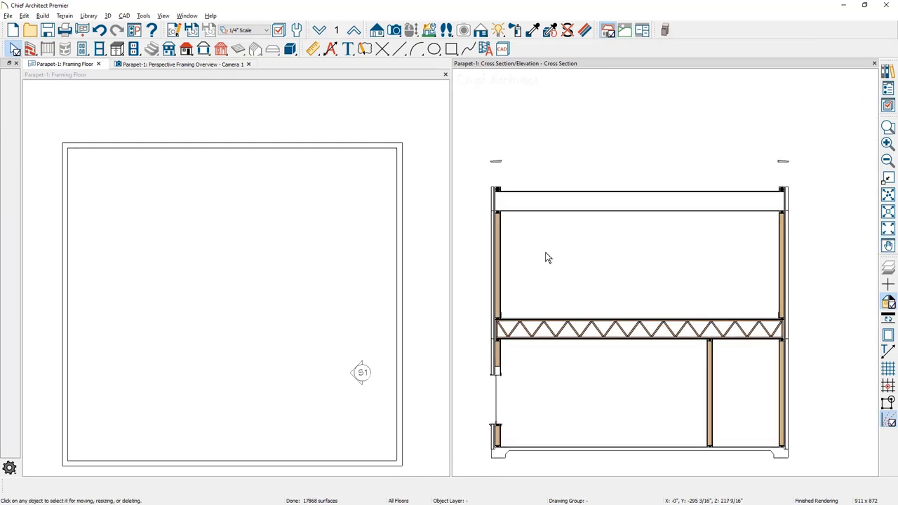
pyautogui.scroll(2, 492, 181)
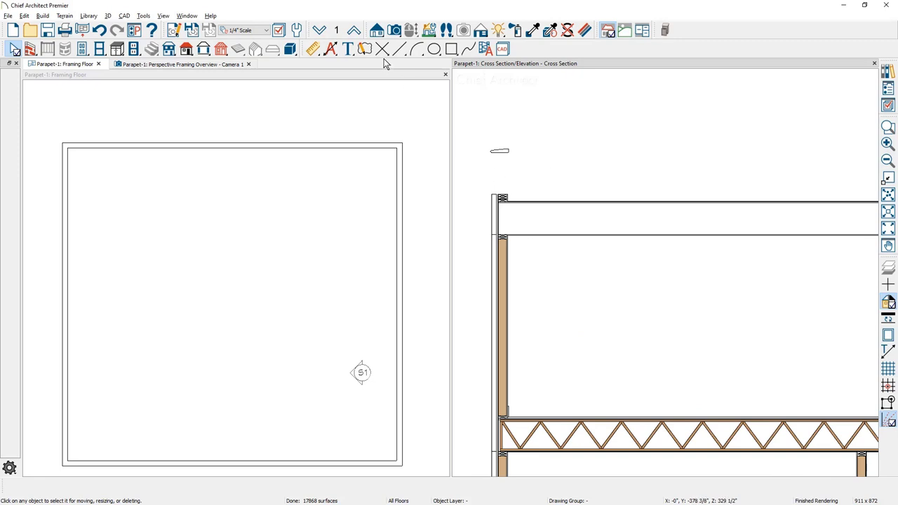
pyautogui.click(258, 67)
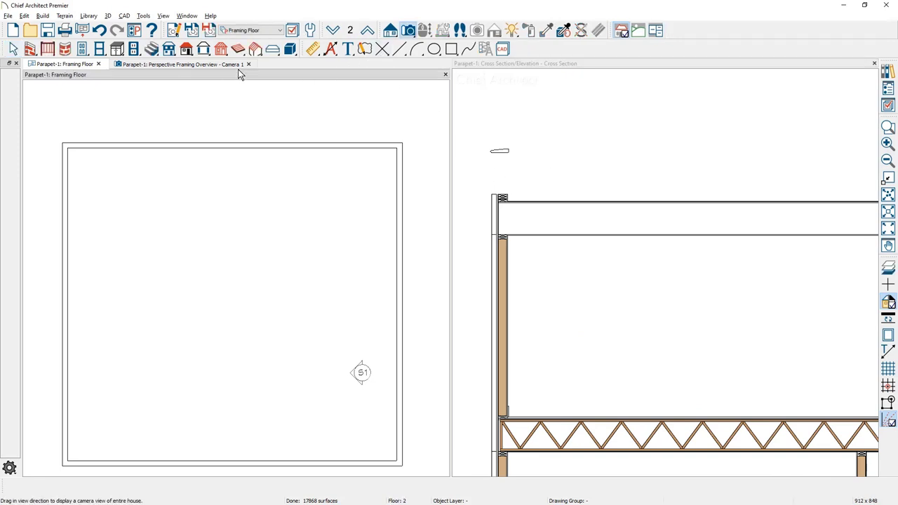
# - On the parapet floor, set the room's rough ceiling to 36 inches
pyautogui.click(367, 31)
pyautogui.press('space')
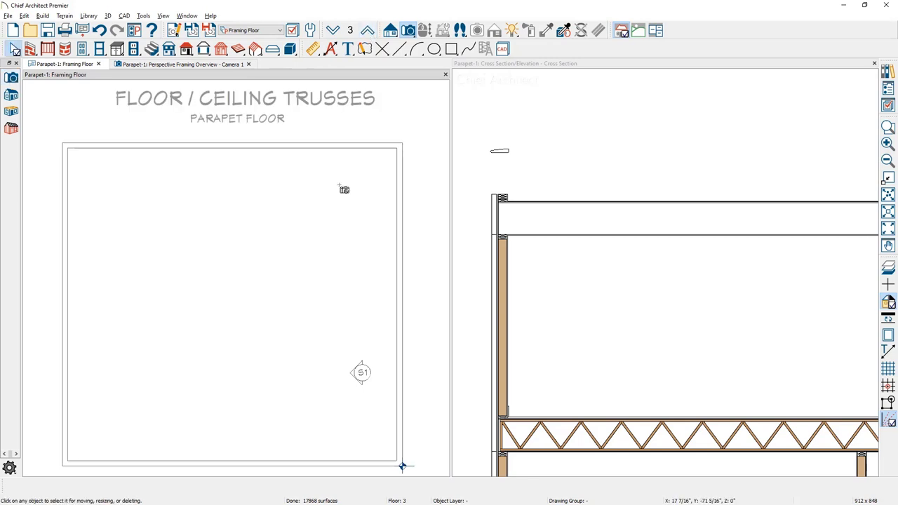
pyautogui.doubleClick(339, 185)
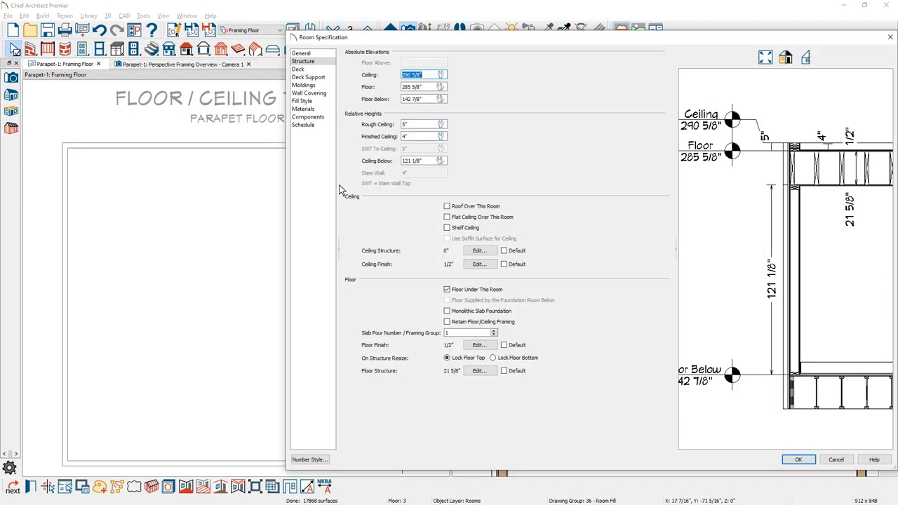
pyautogui.click(406, 124)
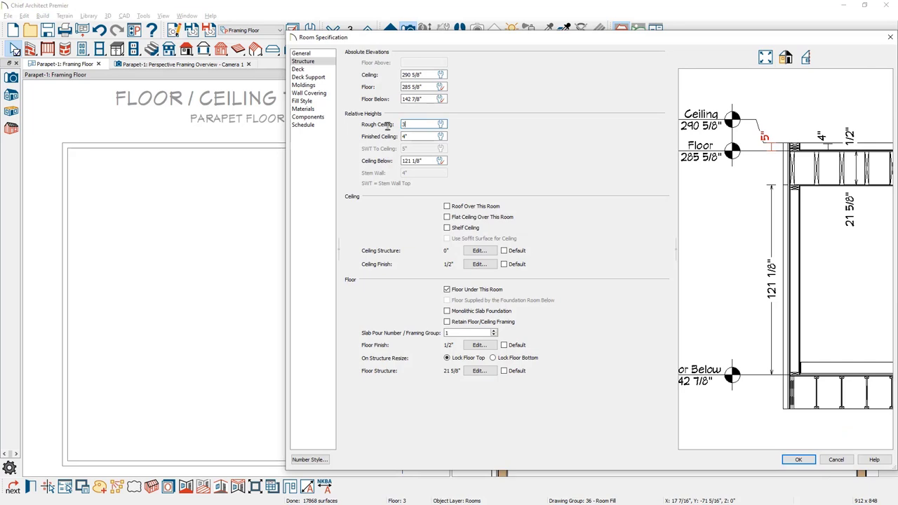
pyautogui.write('36')
pyautogui.press('Tab')
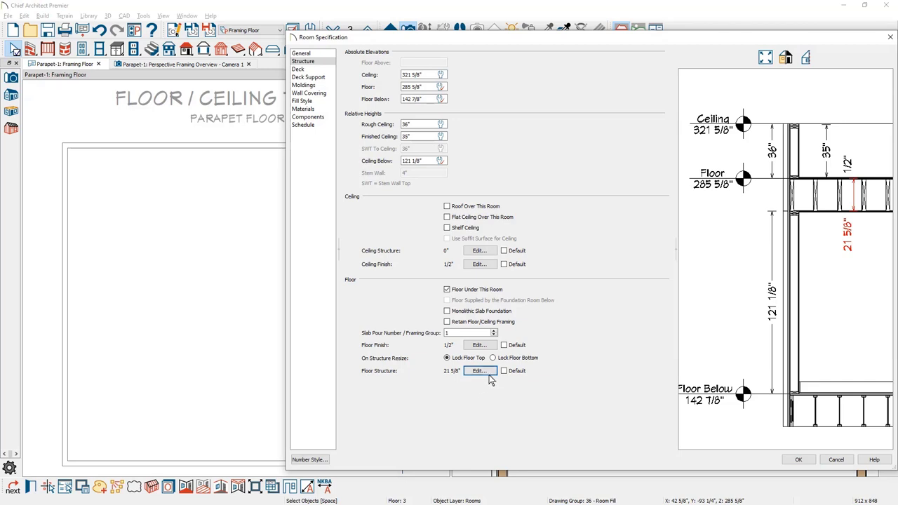
# - Give the floor structure's framing layer Stainless Steel Brushed material and Eng. Lumber type
pyautogui.click(480, 372)
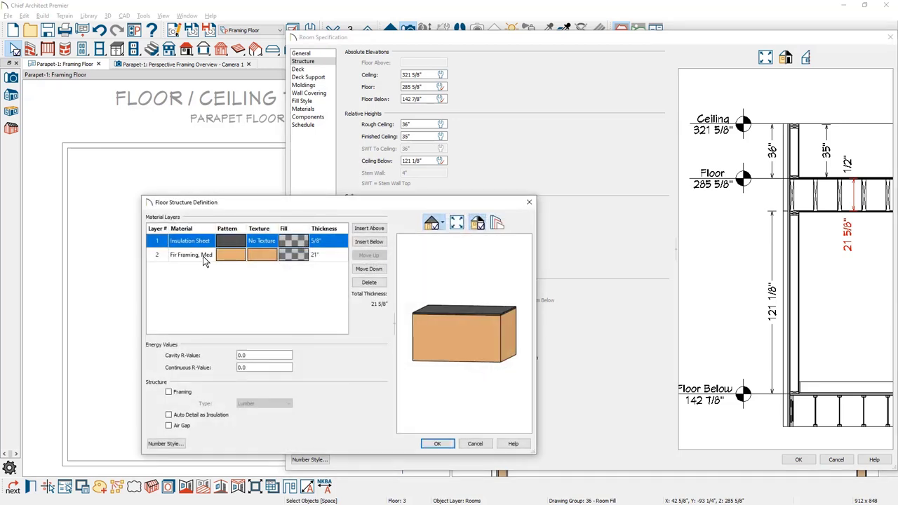
pyautogui.click(263, 256)
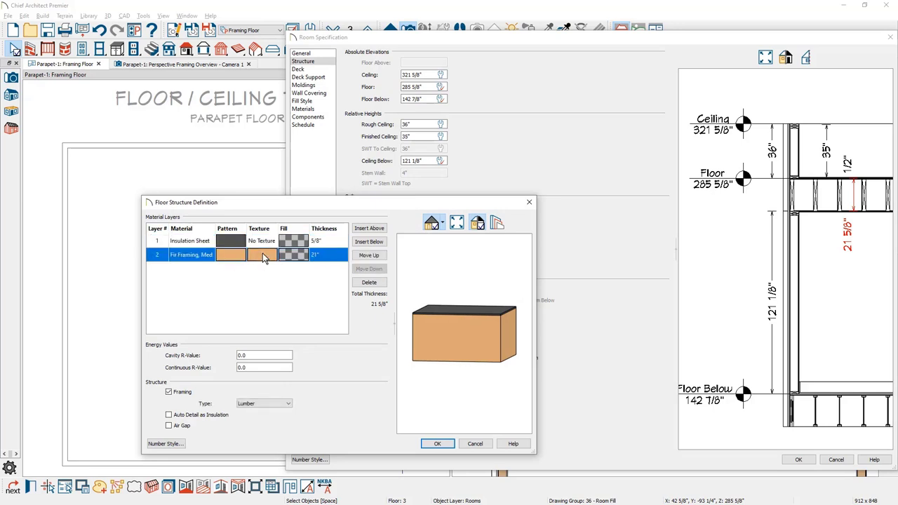
pyautogui.click(263, 255)
pyautogui.scroll(-10, 536, 295)
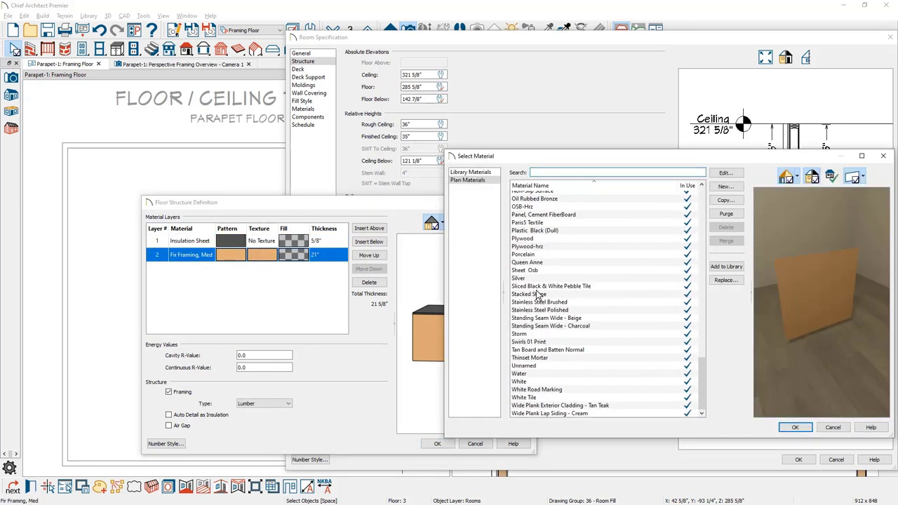
pyautogui.click(572, 303)
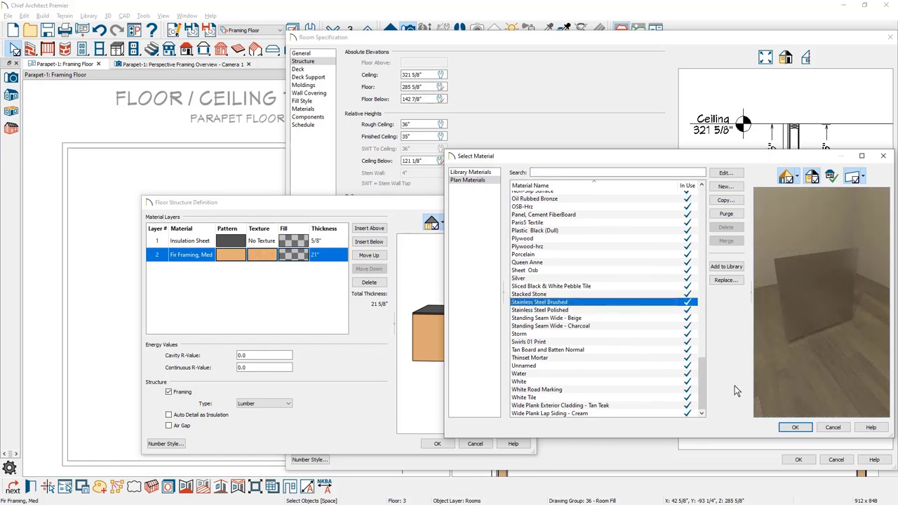
pyautogui.click(795, 428)
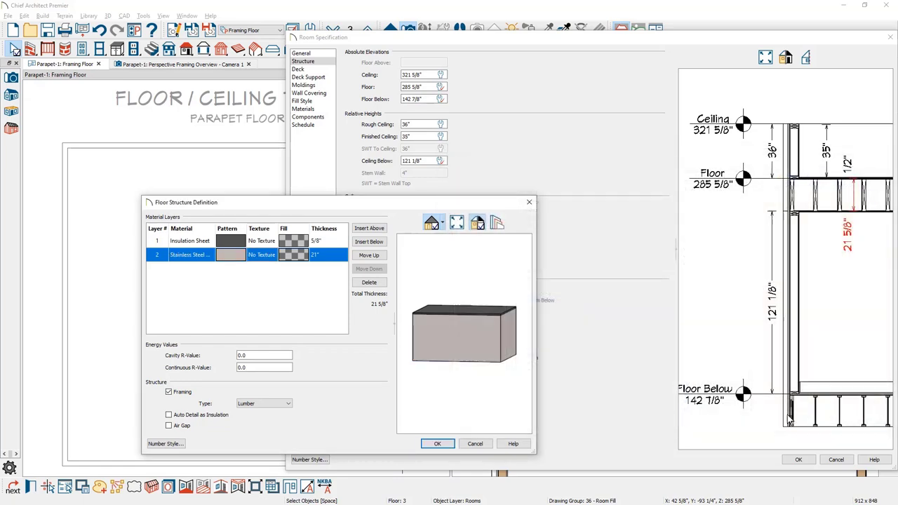
pyautogui.click(261, 404)
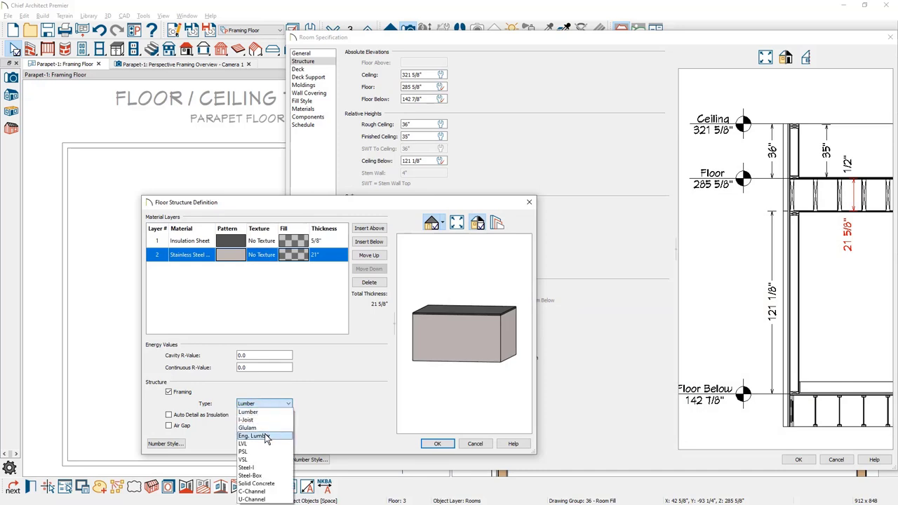
pyautogui.click(256, 435)
pyautogui.click(437, 443)
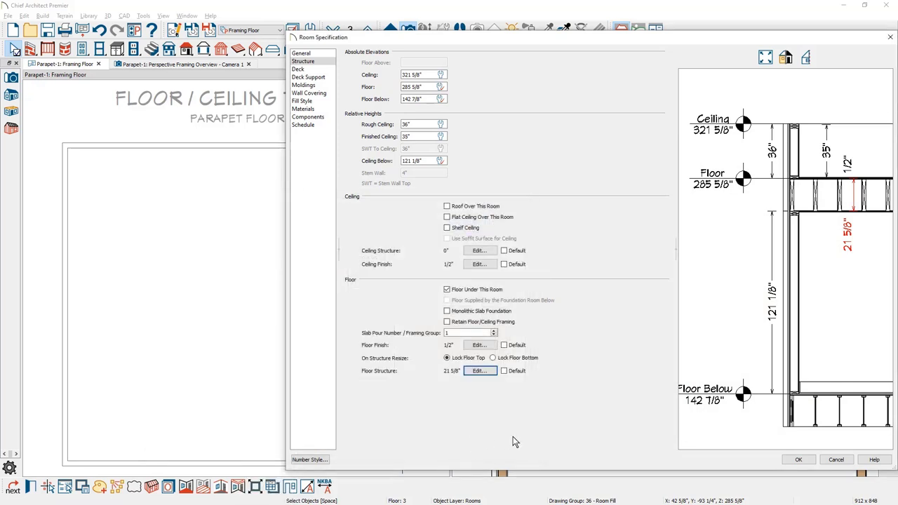
# - Accept the parapet room settings and draw a floor truss along Floor 2's right wall
pyautogui.click(798, 459)
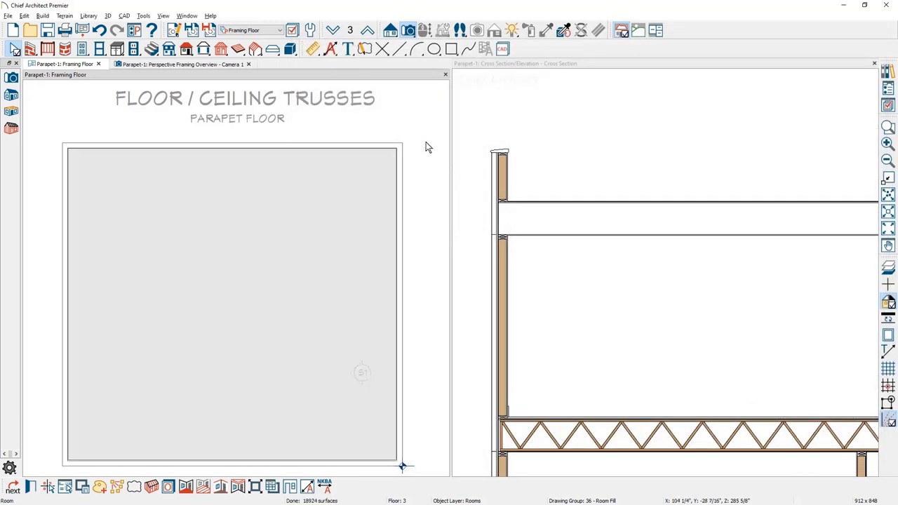
pyautogui.click(333, 31)
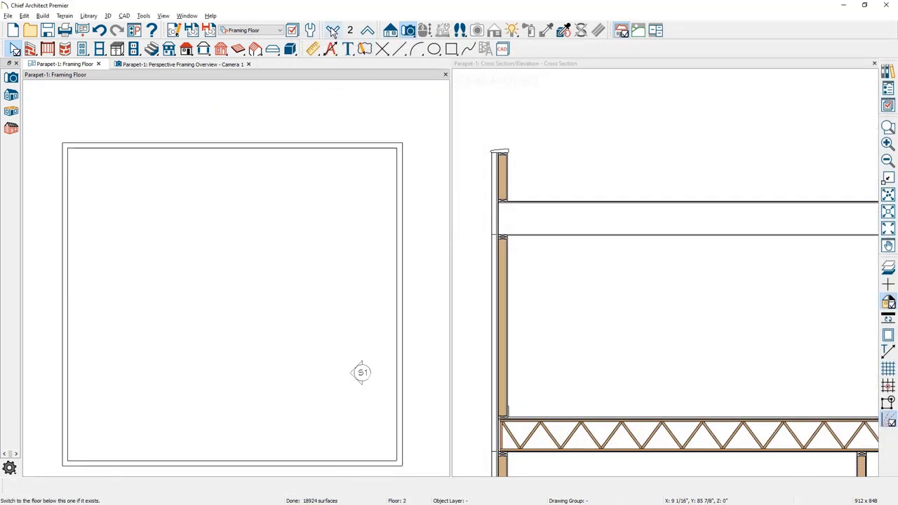
pyautogui.click(239, 50)
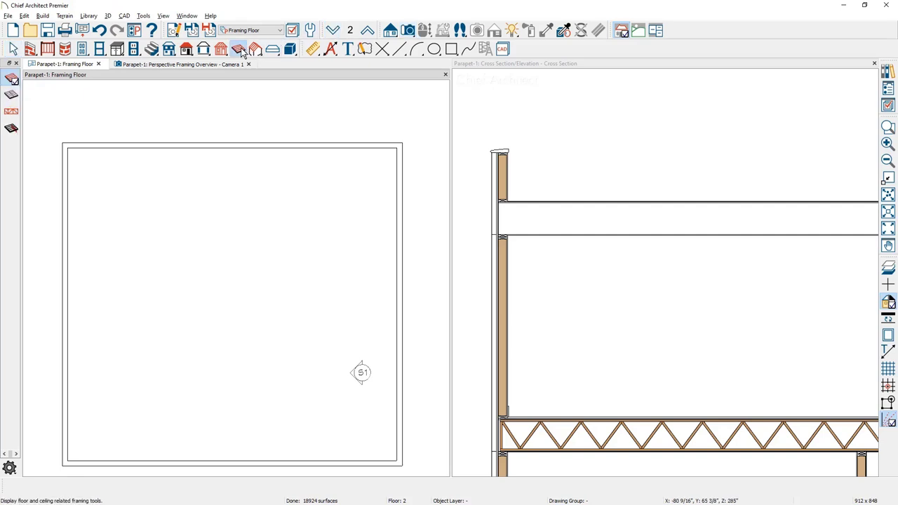
pyautogui.click(7, 115)
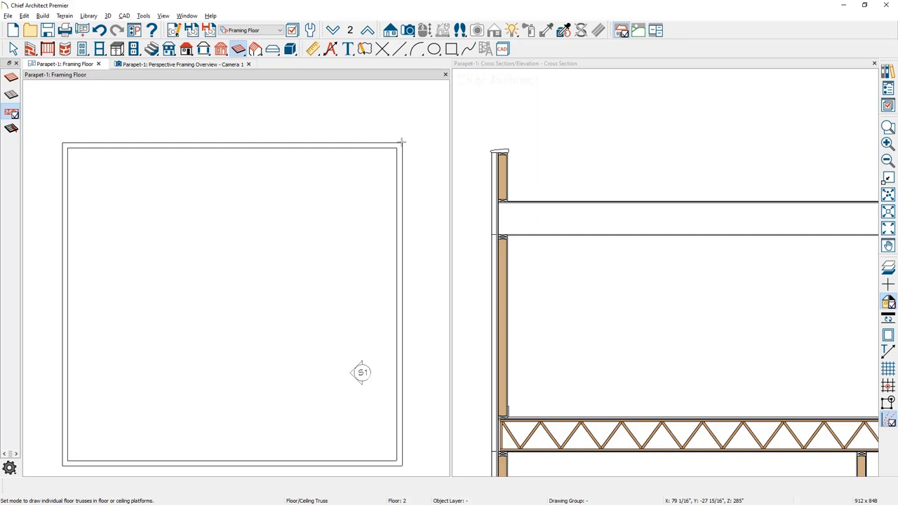
pyautogui.moveTo(402, 141); pyautogui.dragTo(401, 461)
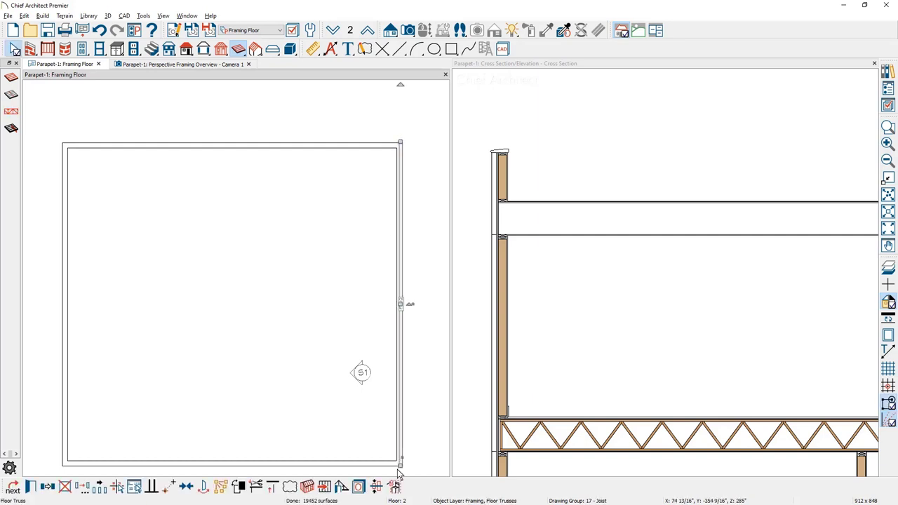
# - Reposition the truss's bottom end numerically to Y 1.125
pyautogui.moveTo(400, 462); pyautogui.dragTo(401, 455)
pyautogui.press('Tab')
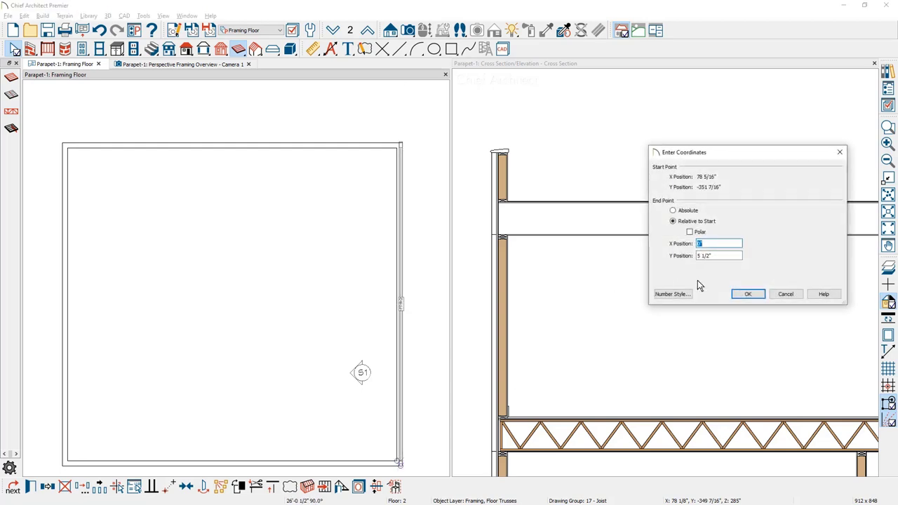
pyautogui.press('Tab')
pyautogui.write('1.125')
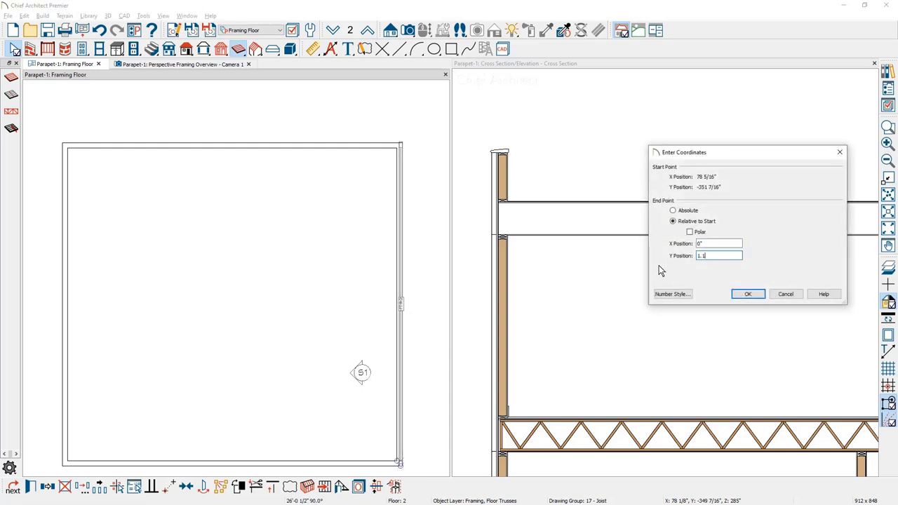
pyautogui.click(761, 297)
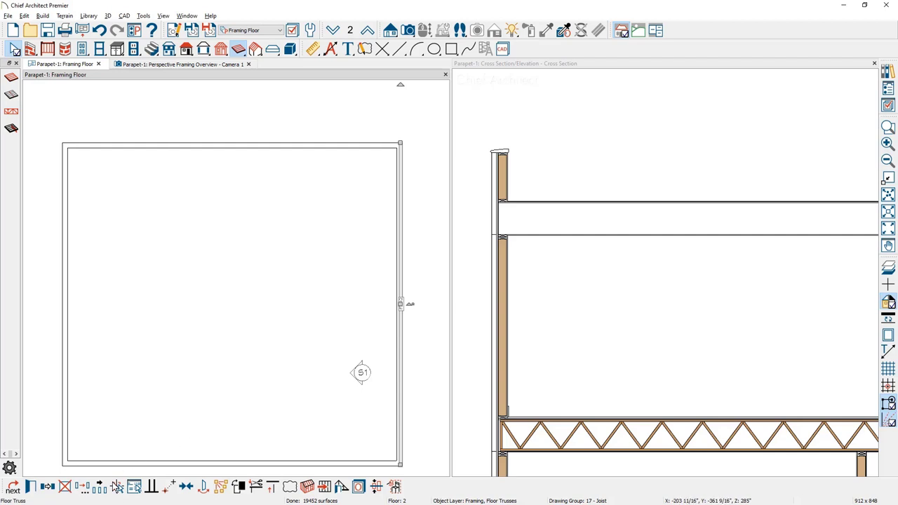
# - Copy the truss every 48 inches leftward across Floor 2, then inspect it in the 3D framing overview
pyautogui.click(103, 489)
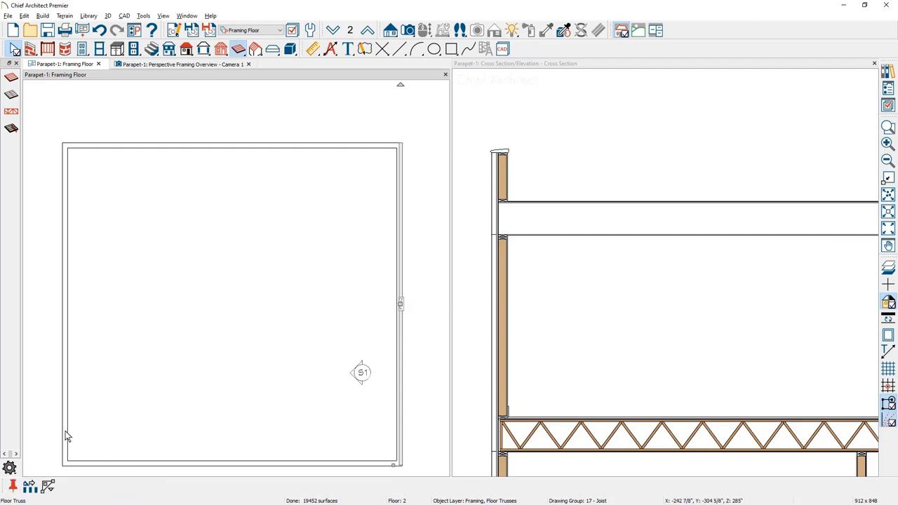
pyautogui.click(30, 485)
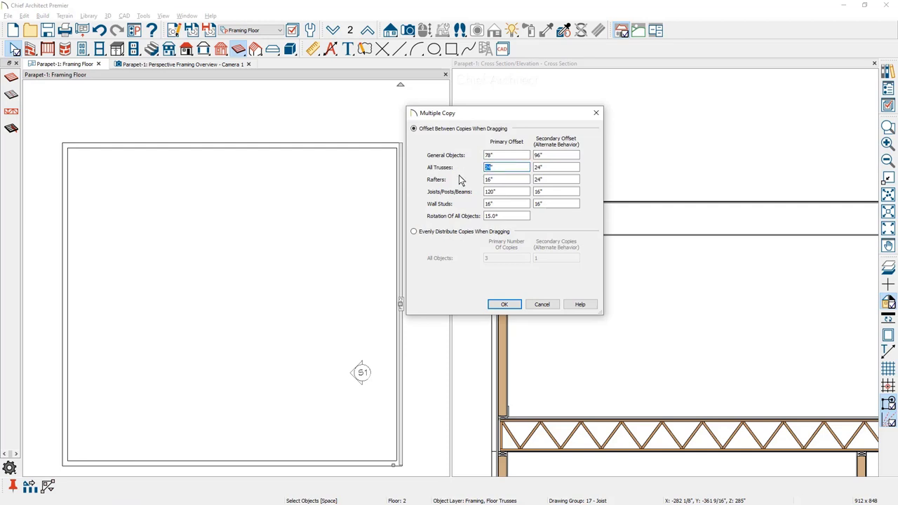
pyautogui.click(503, 304)
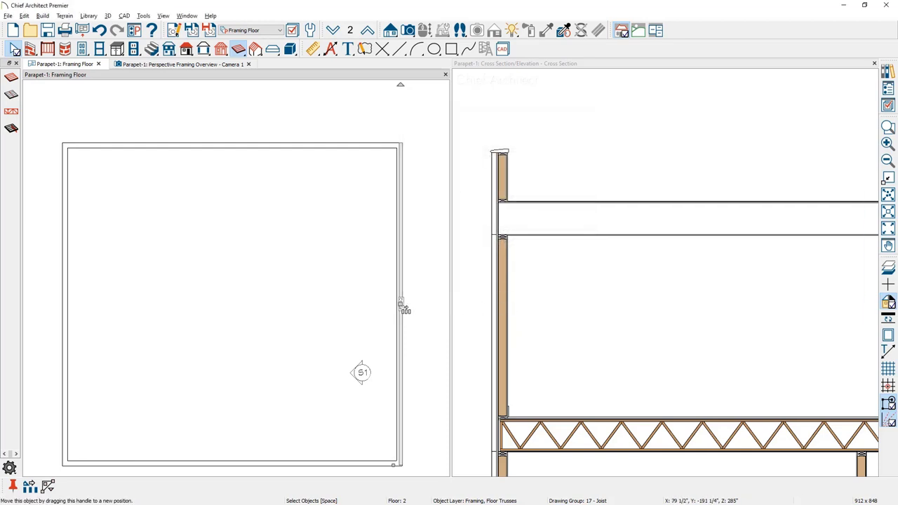
pyautogui.moveTo(405, 309); pyautogui.dragTo(60, 301)
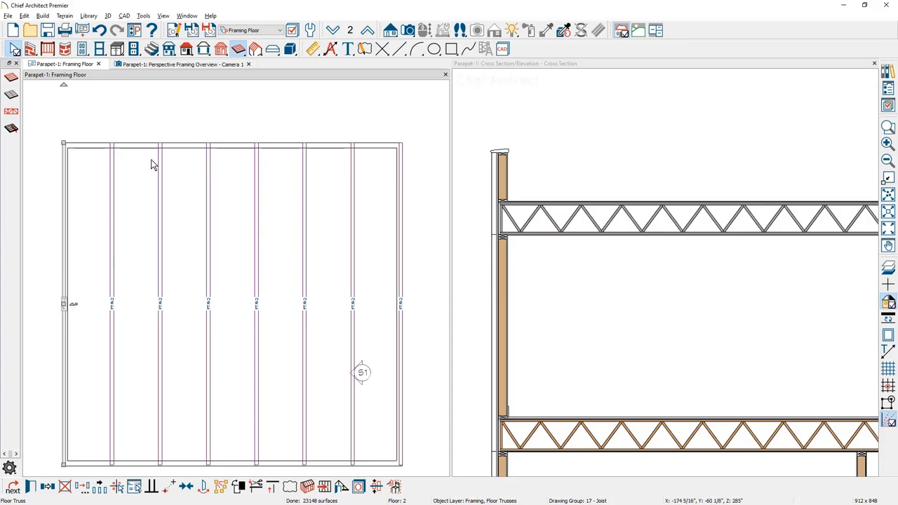
pyautogui.click(198, 66)
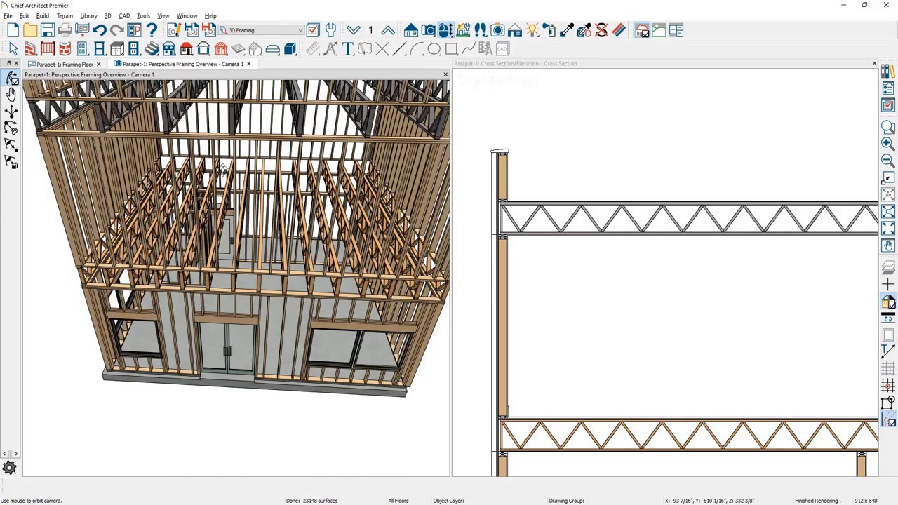
pyautogui.moveTo(205, 121); pyautogui.dragTo(243, 299)
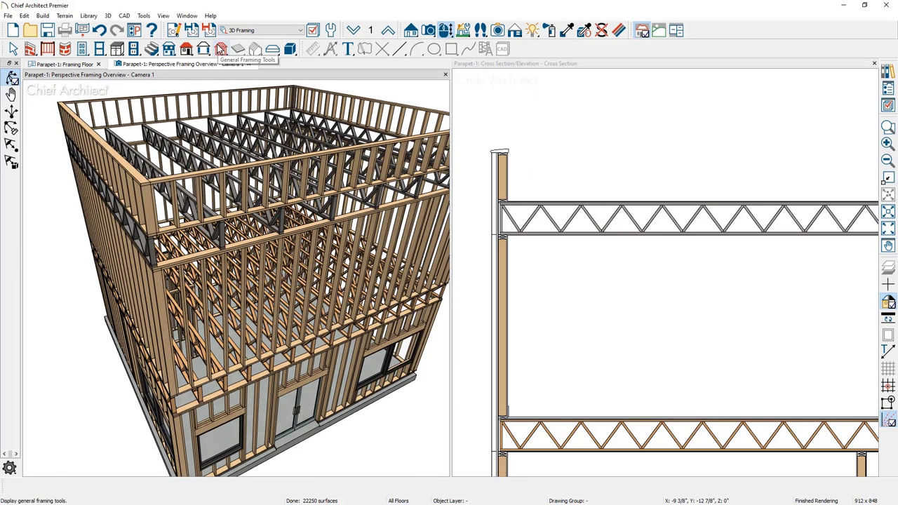
# - In Build Framing, enable floor framing on floors 2 and 3, with 48" spacing and 1.125 rim joists
pyautogui.click(220, 48)
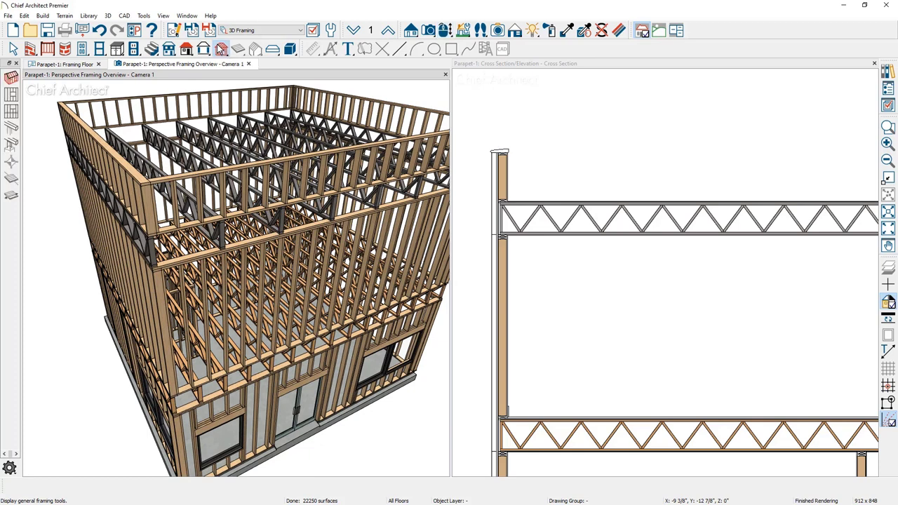
pyautogui.click(11, 79)
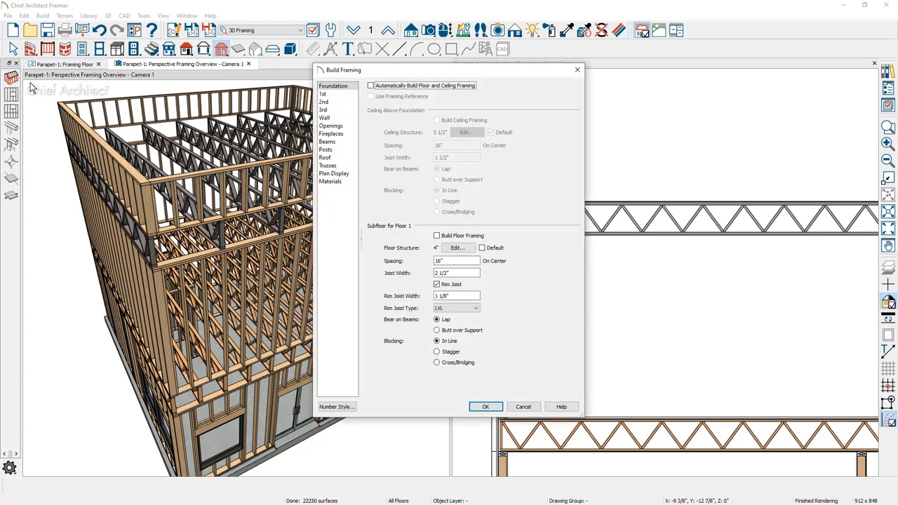
pyautogui.click(325, 94)
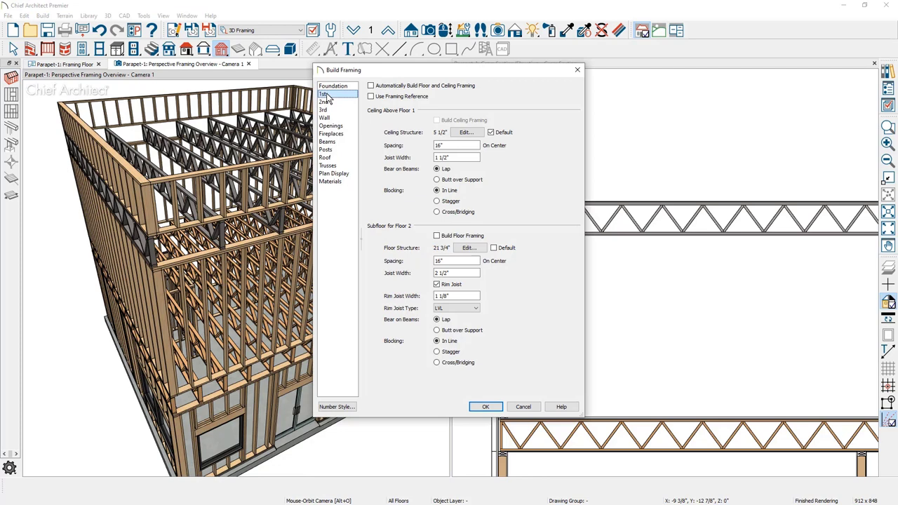
pyautogui.click(437, 237)
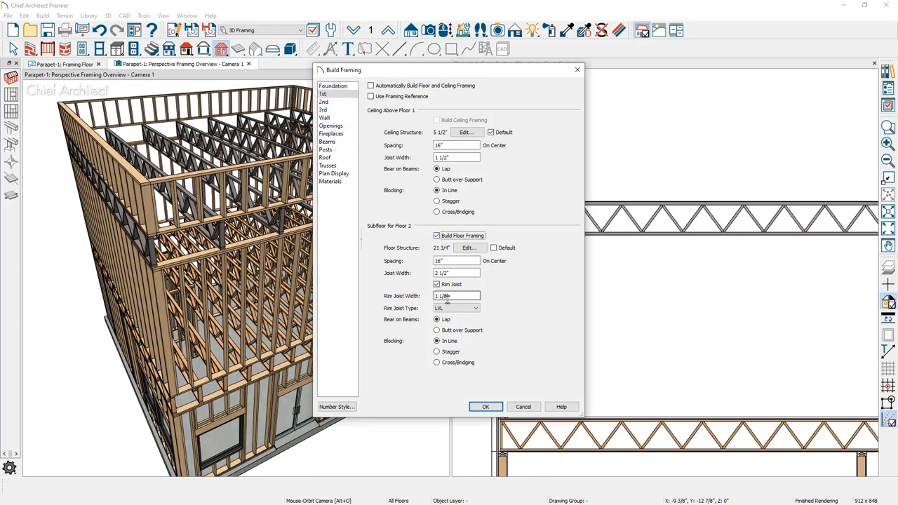
pyautogui.click(335, 103)
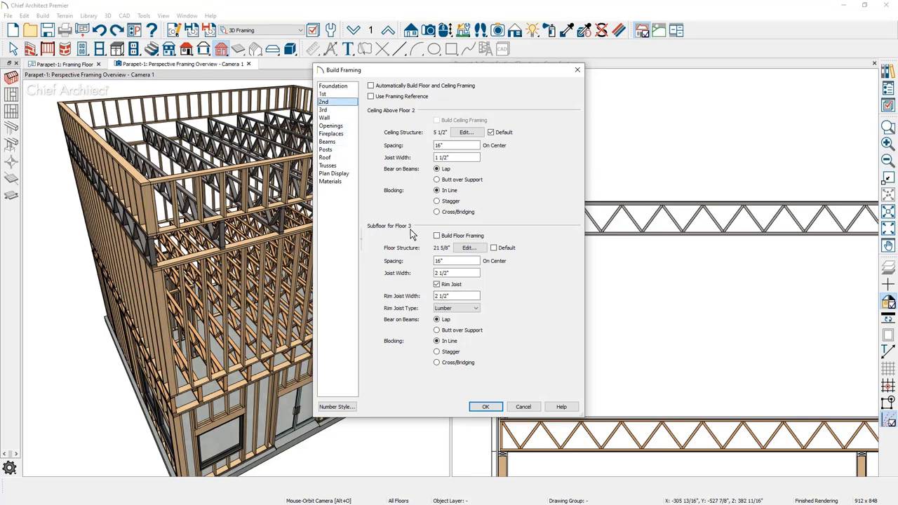
pyautogui.click(437, 237)
pyautogui.doubleClick(452, 261)
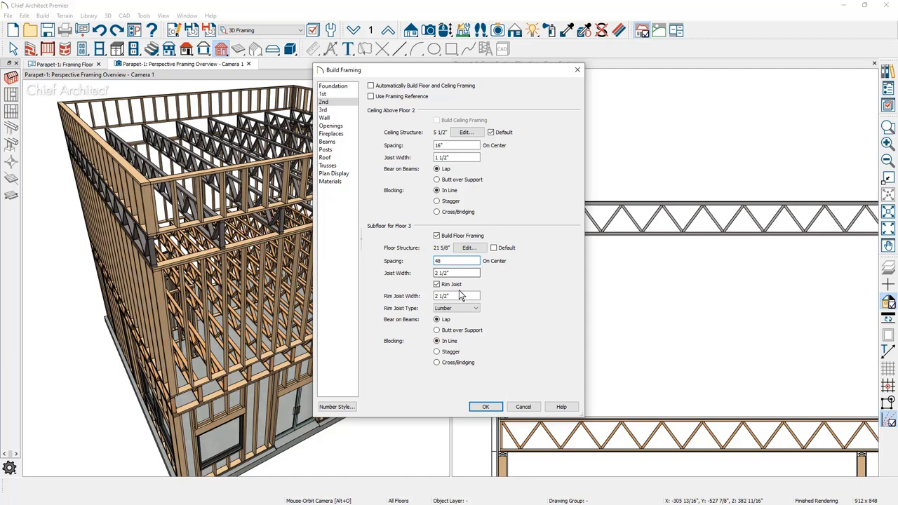
pyautogui.doubleClick(456, 296)
pyautogui.write('1.125')
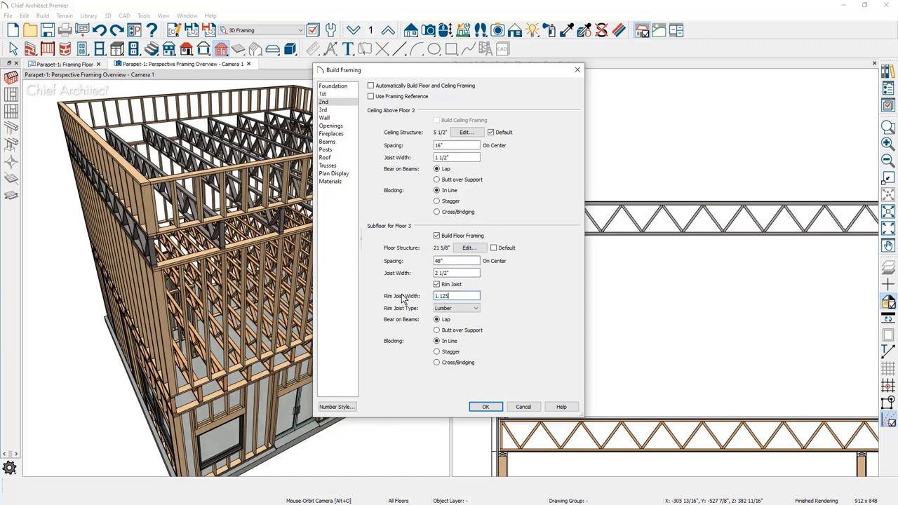
# - Rebuild the floor framing, then maximize the 3D Framing Overview and orbit to inspect the rim-wrapped trussed floors
pyautogui.click(472, 408)
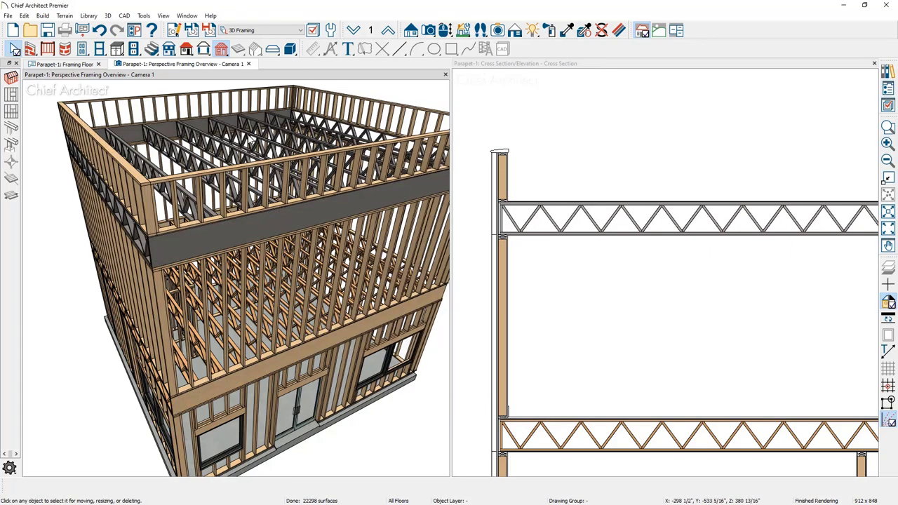
pyautogui.doubleClick(213, 69)
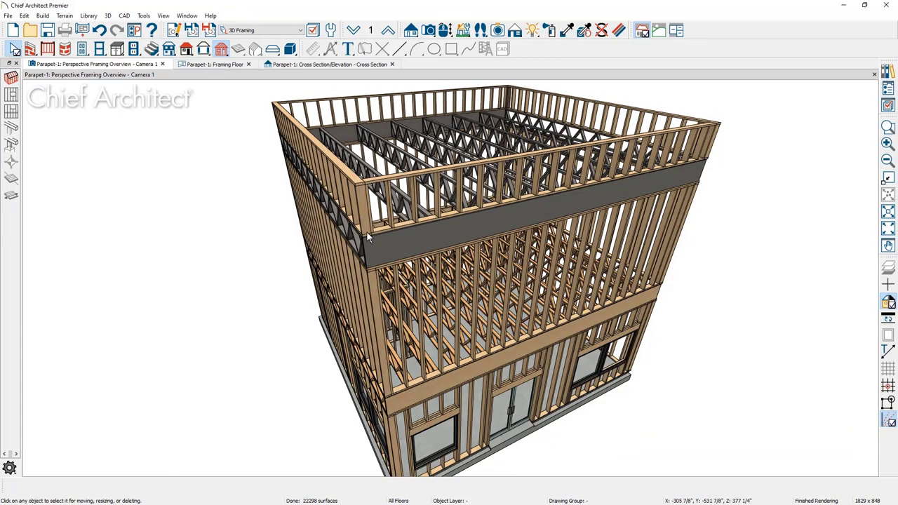
pyautogui.moveTo(366, 230); pyautogui.dragTo(245, 282, button='middle')
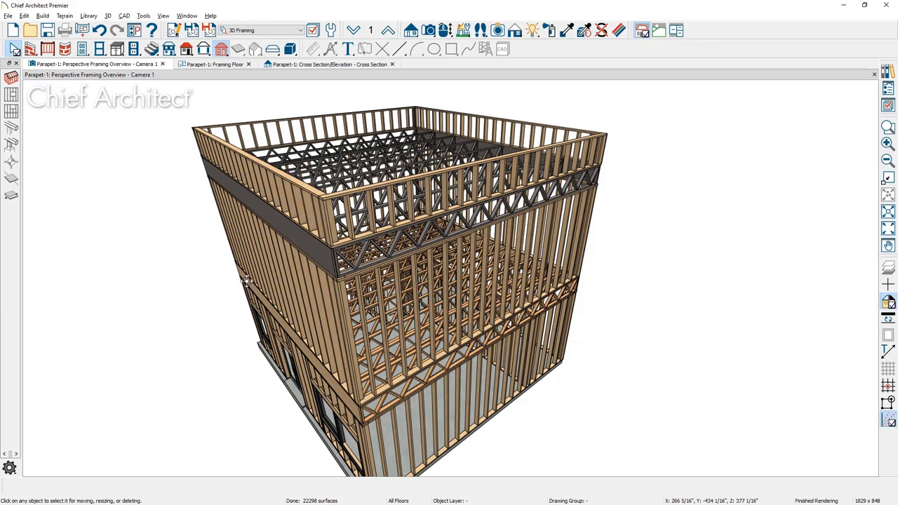
pyautogui.moveTo(246, 282); pyautogui.dragTo(247, 281, button='middle')
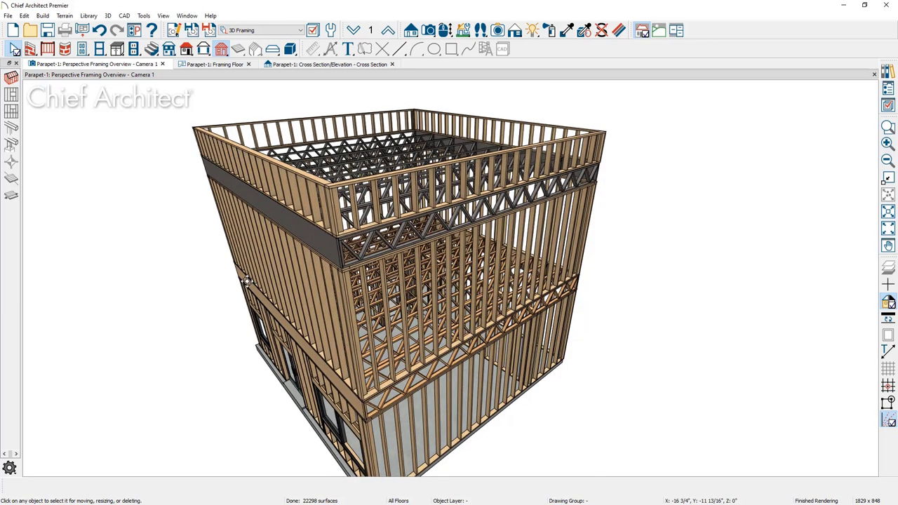